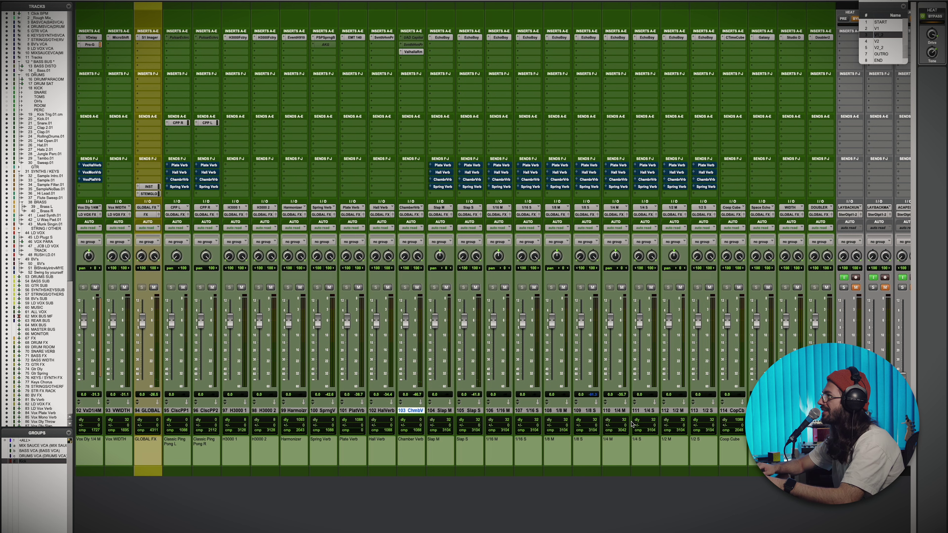
Review the DRUMS track's processing chain by viewing its Culture Vulture, Pultec EQP-1A, Pro-L 2 and StandardCLIP plug-ins
scroll(632, 423, left, 20)
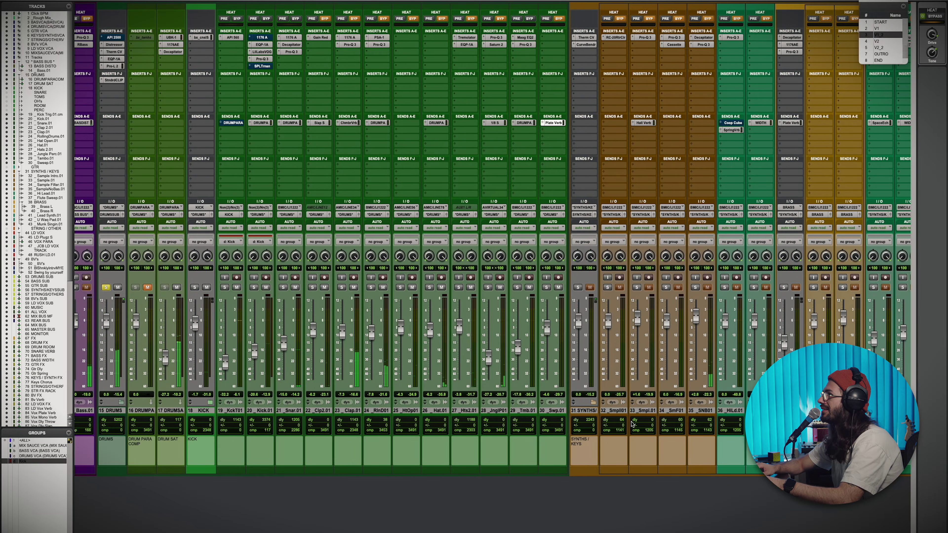
scroll(631, 423, right, 8)
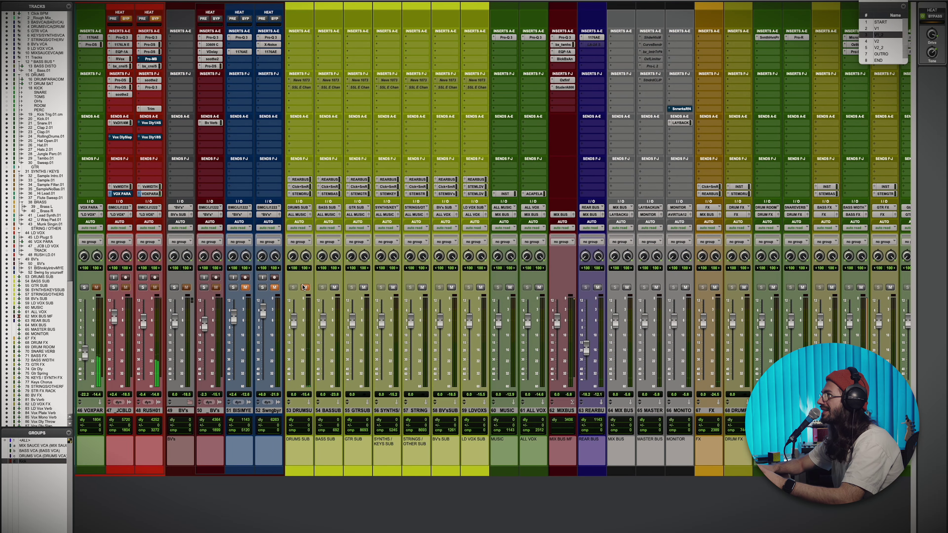
scroll(306, 290, right, 10)
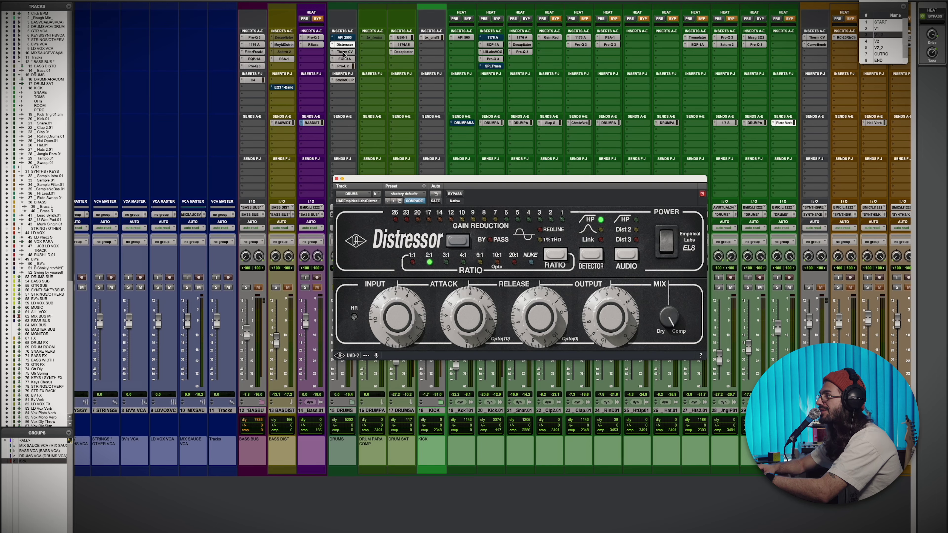
click(344, 53)
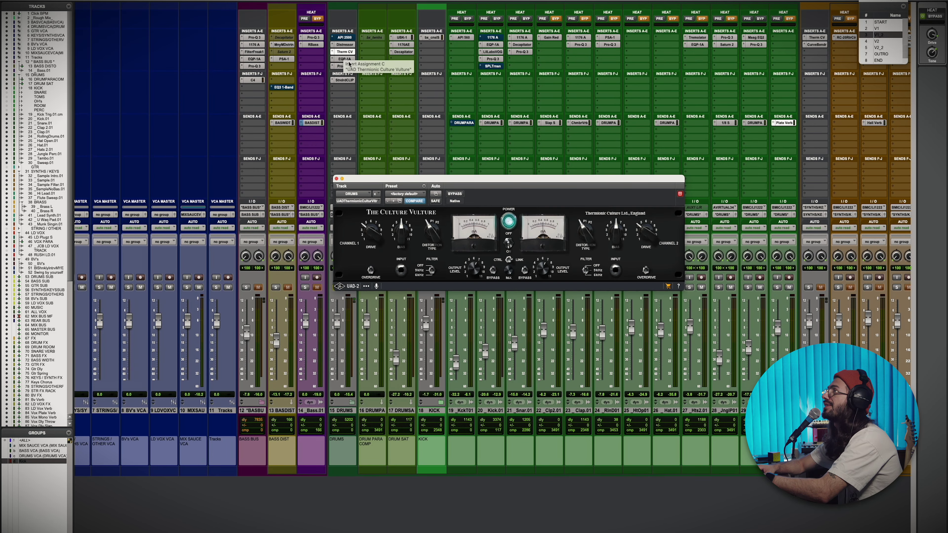
click(344, 59)
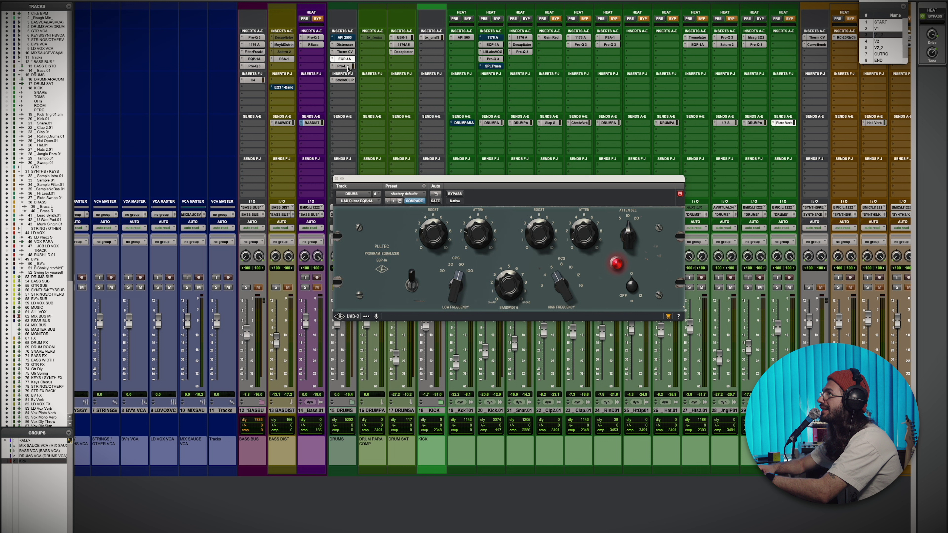
click(347, 67)
click(346, 80)
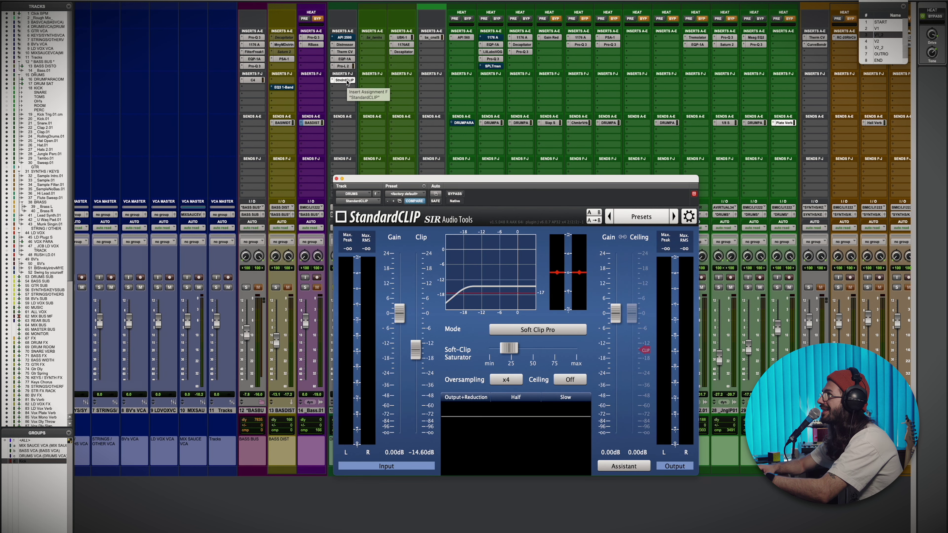
Bypass the DRUMS inserts from the Distressor onward, re-enable the Distressor and Culture Vulture, and compare the Culture Vulture on and off
shift+super+click(342, 47)
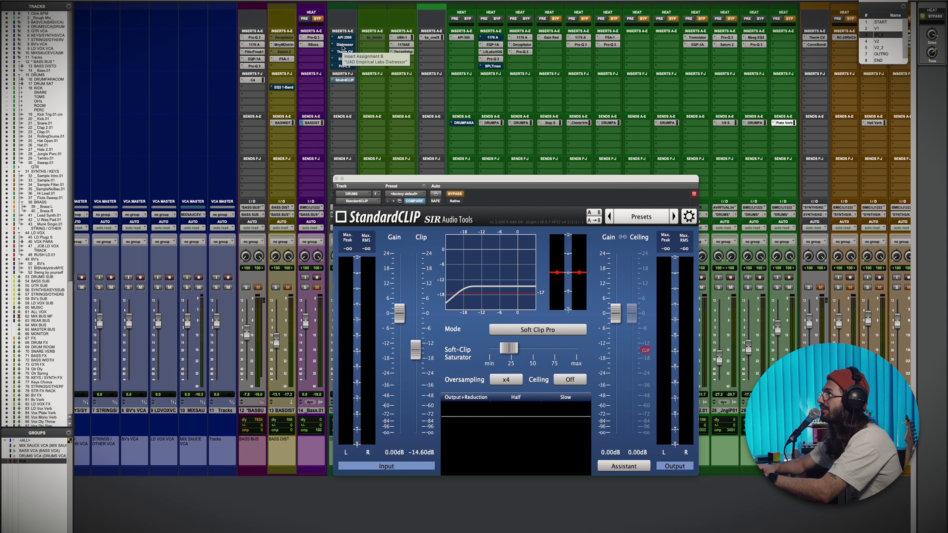
click(343, 45)
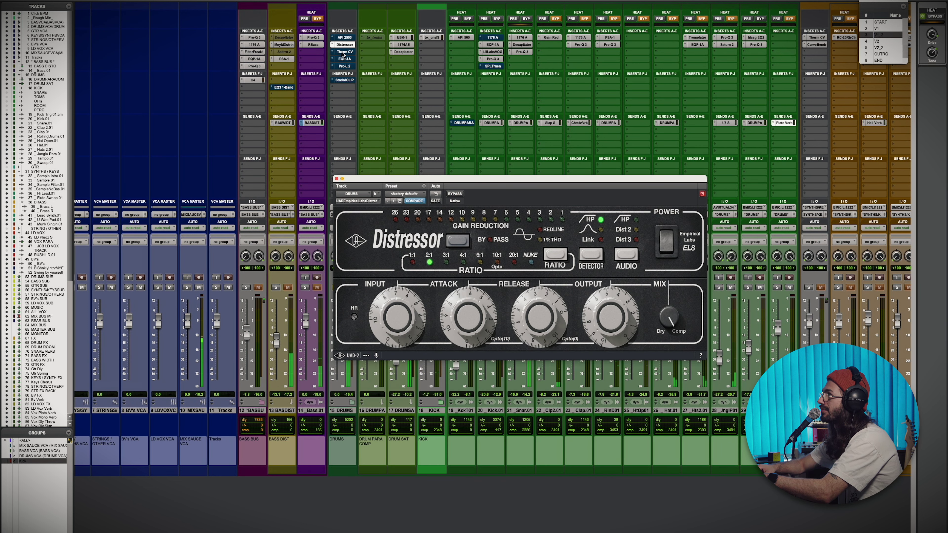
click(343, 52)
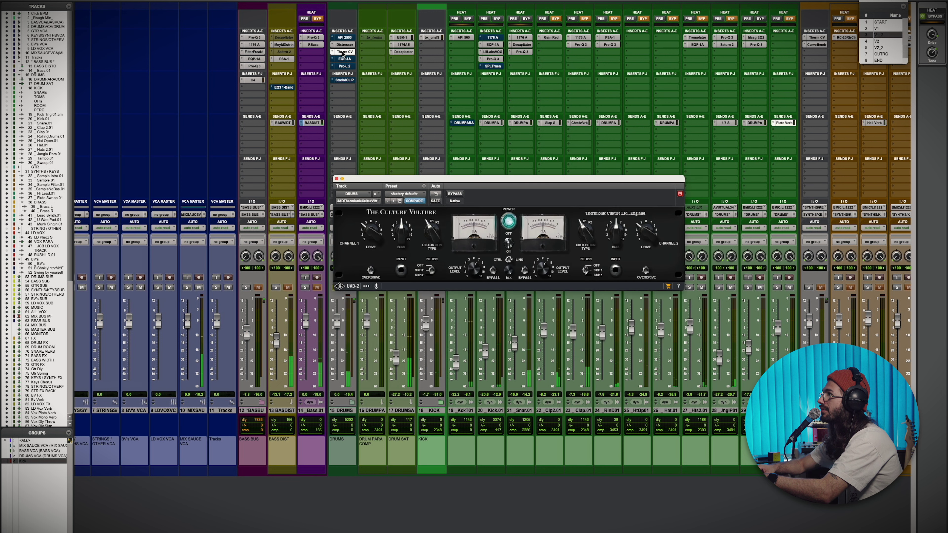
click(452, 194)
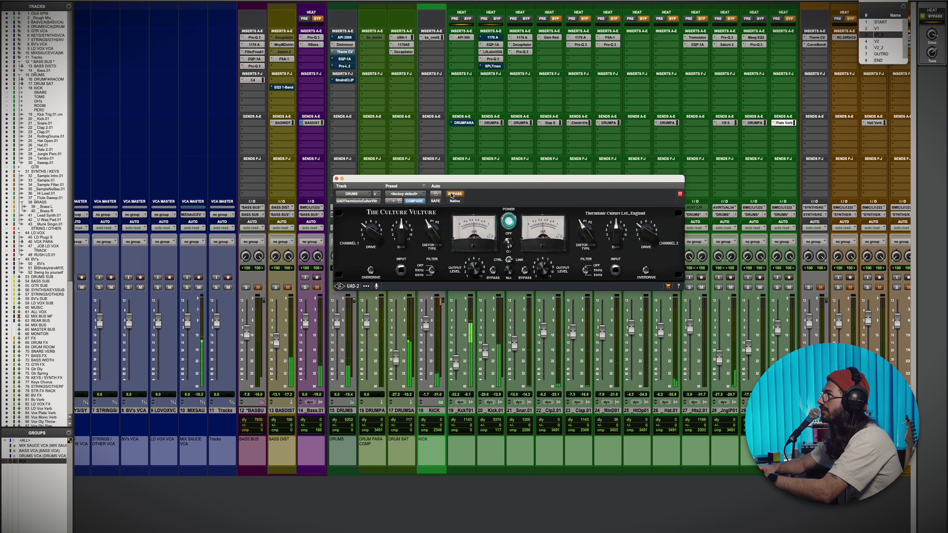
click(453, 194)
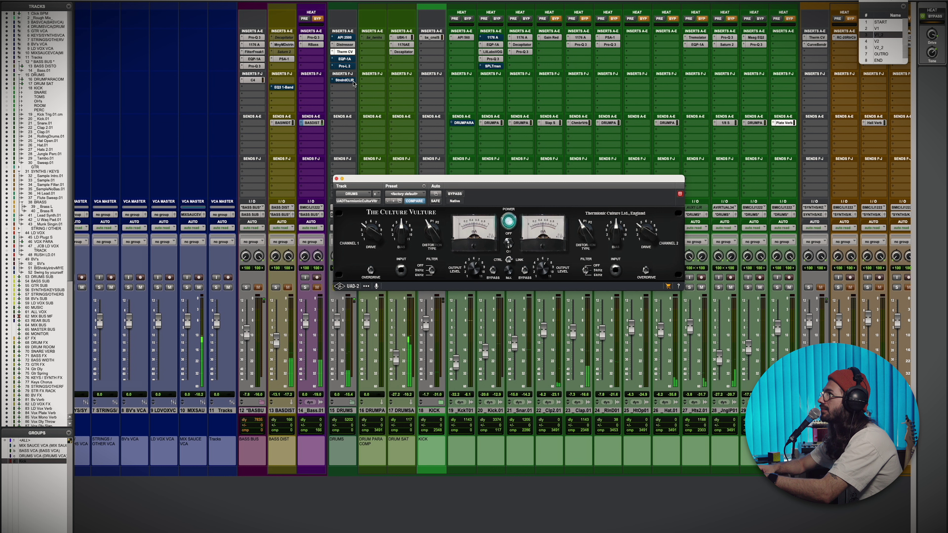
Re-enable the Pultec EQP-1A, Pro-L 2 and StandardCLIP on the DRUMS track one at a time to audition each
click(345, 59)
super+click(345, 59)
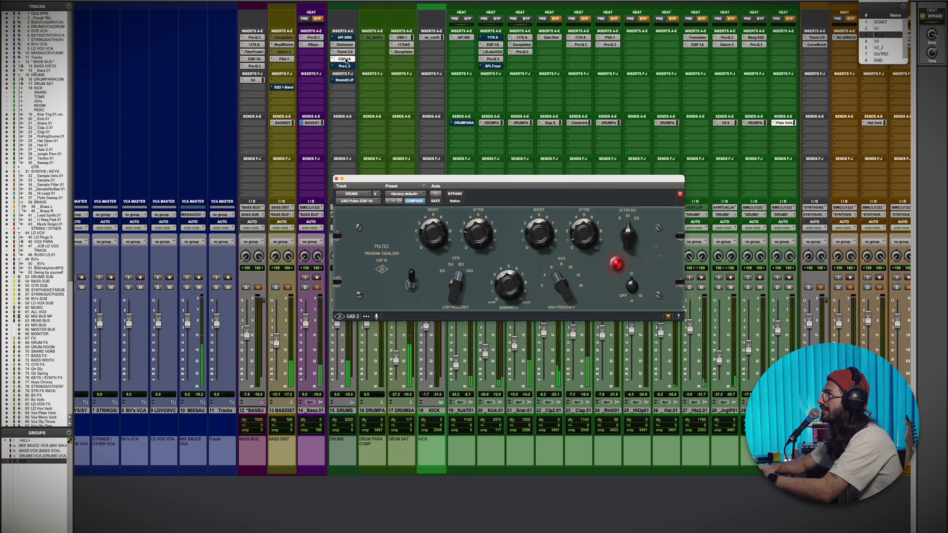
click(344, 66)
super+click(344, 66)
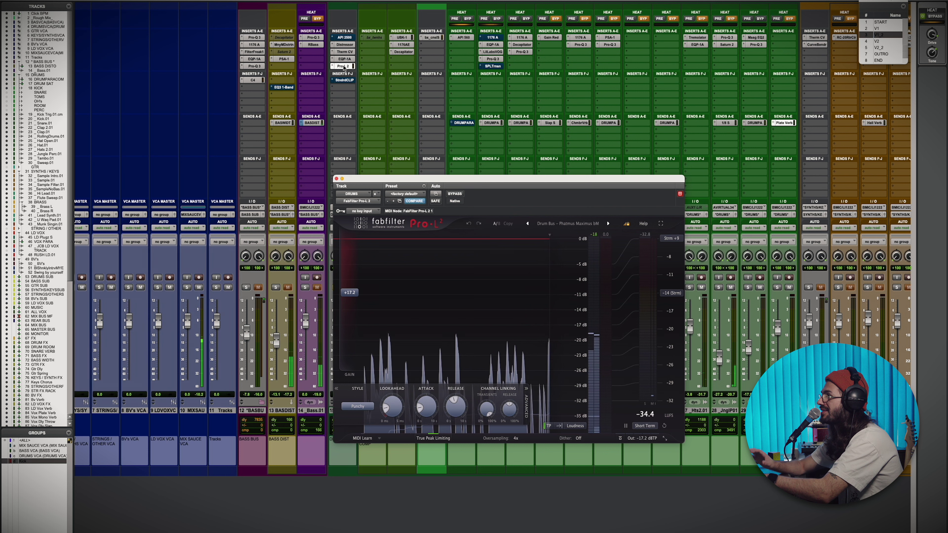
click(344, 80)
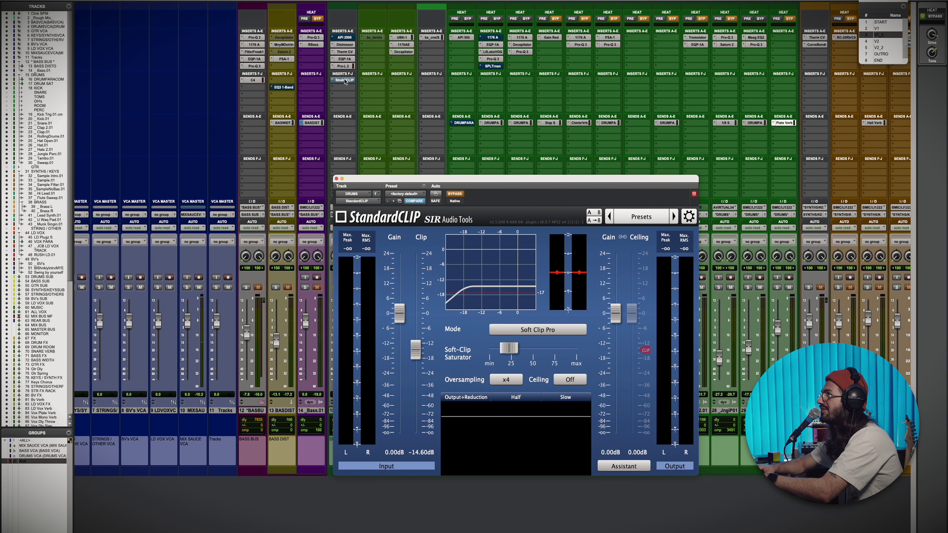
drag(438, 189, 533, 164)
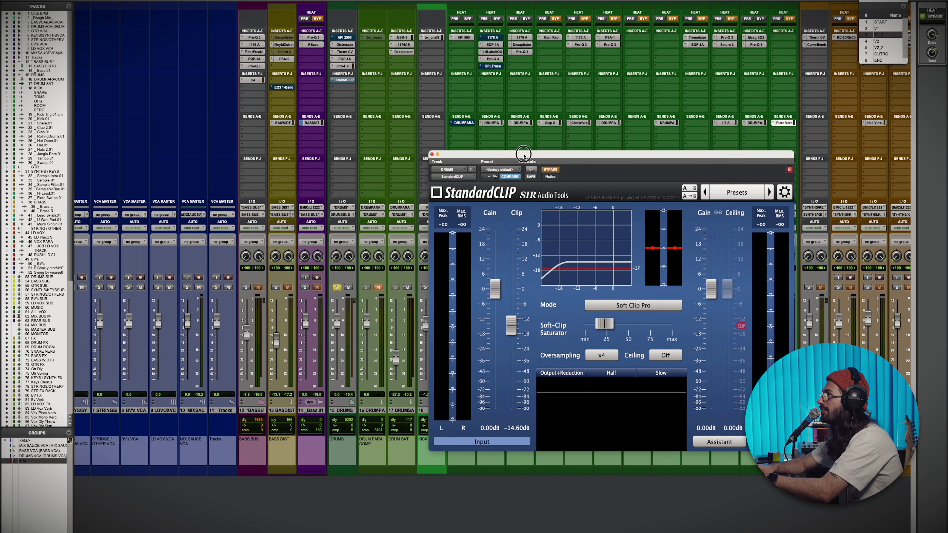
click(548, 170)
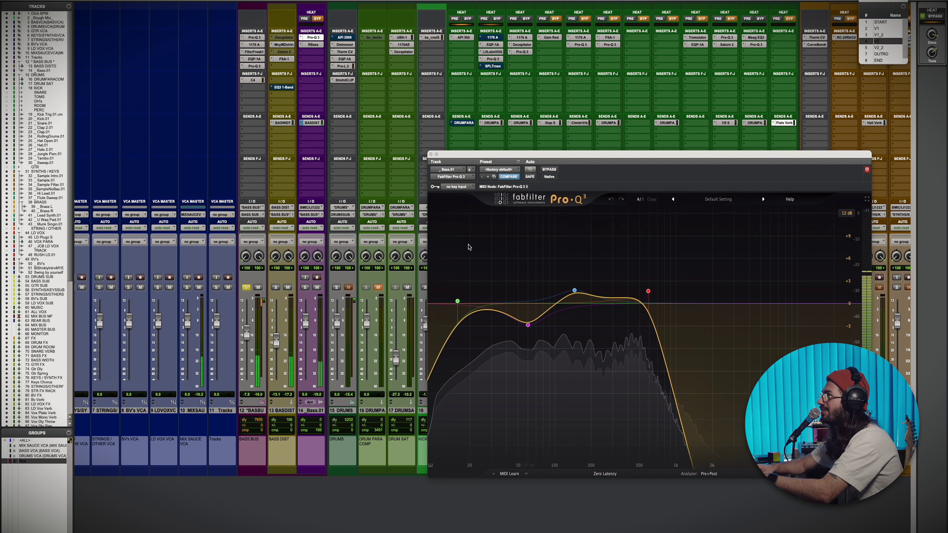
Examine the low-frequency cut in the bass track's Pro-Q 3 and compare its RBass bypassed and active
mouse_move(527, 322)
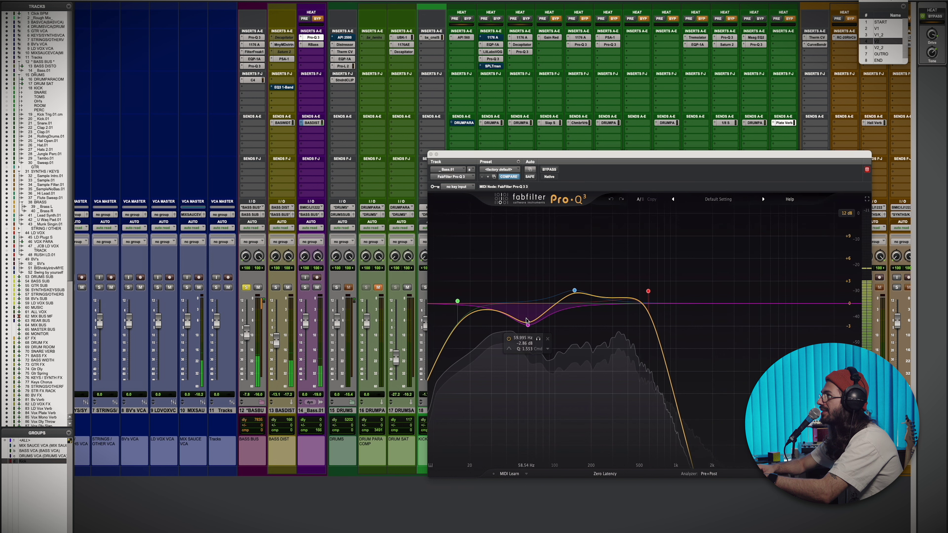
click(312, 44)
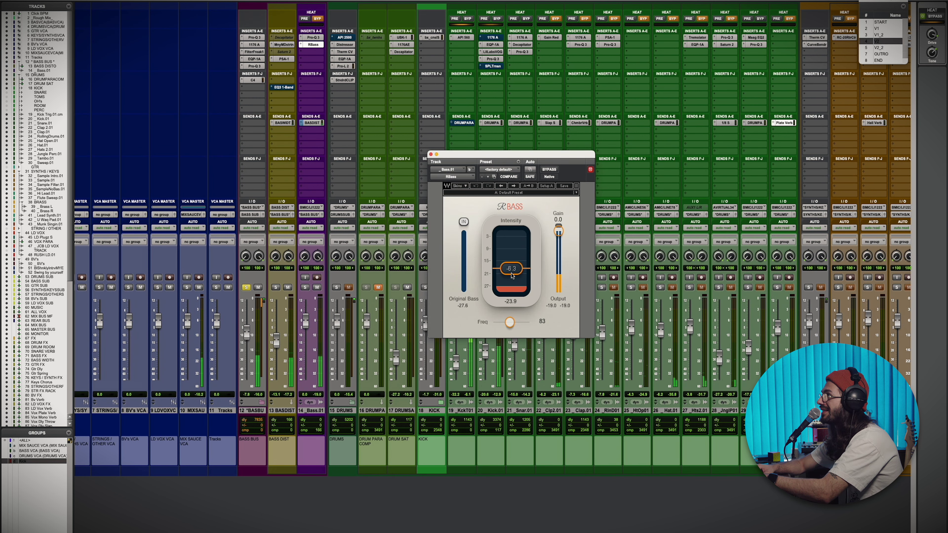
click(549, 170)
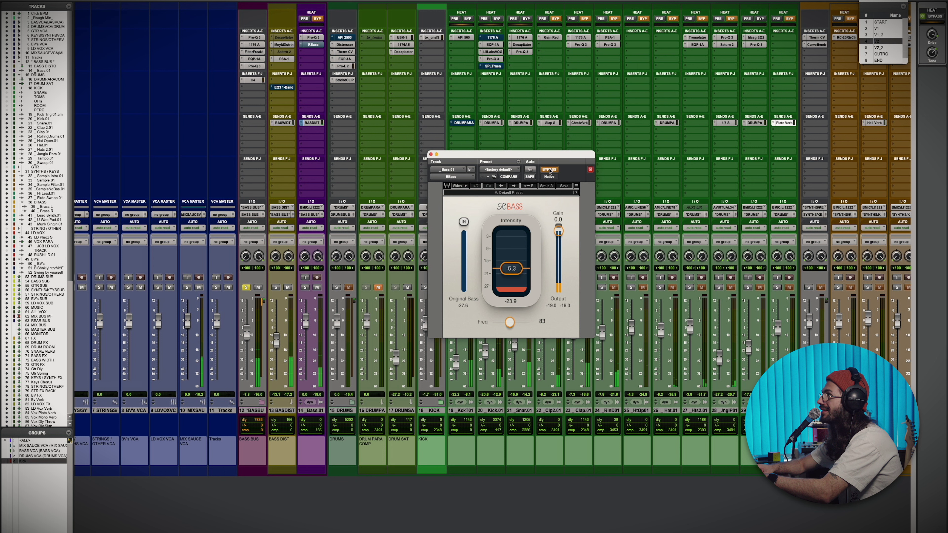
click(549, 170)
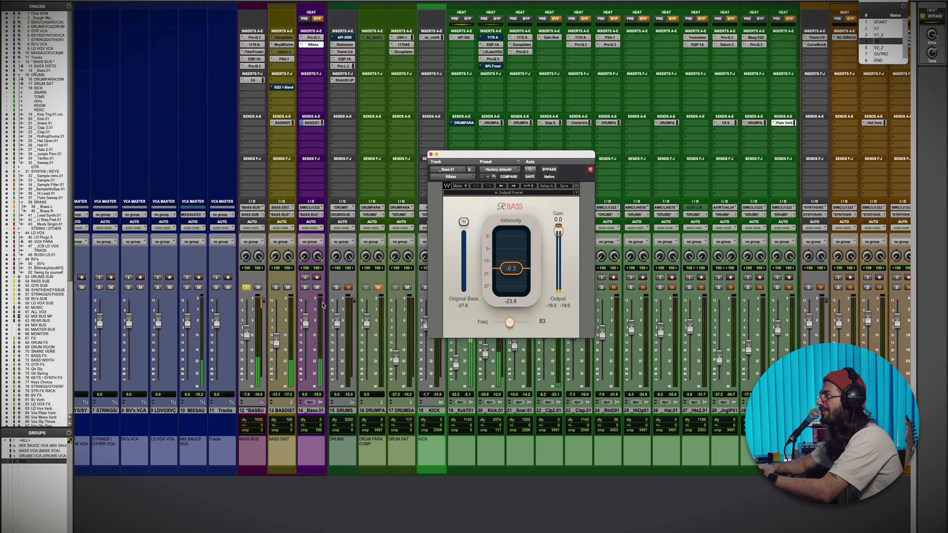
Select the BASS DISTO track, close the RBass window and examine the distortion chain through to its SansAmp PSA-1
click(285, 411)
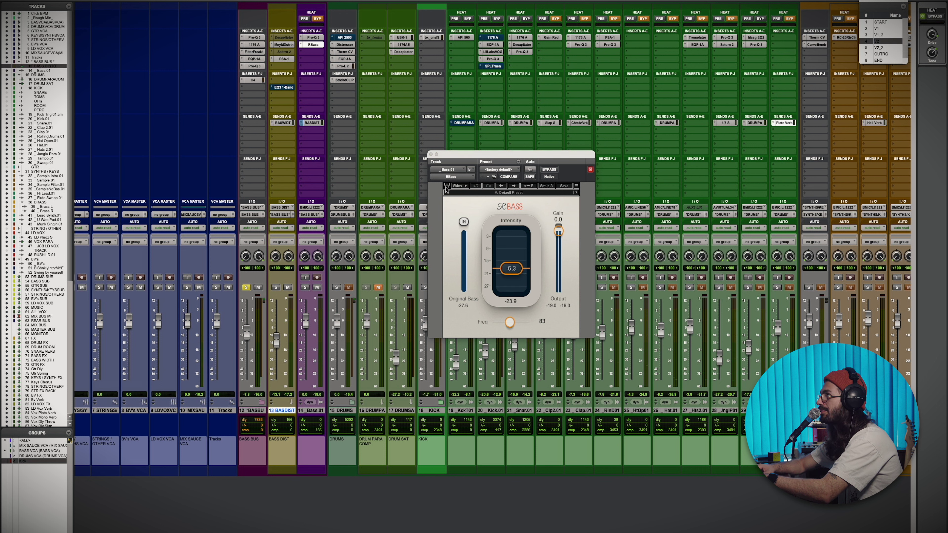
click(431, 154)
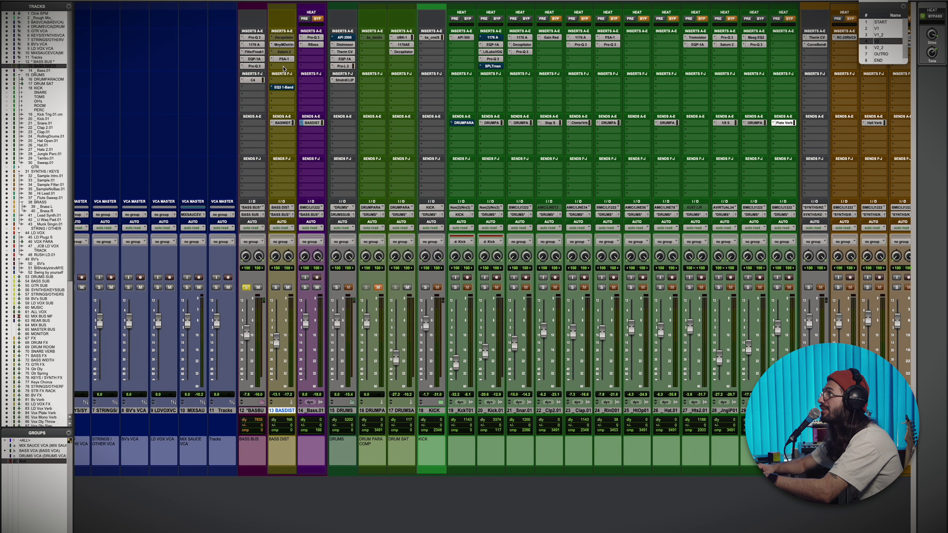
click(284, 45)
click(283, 59)
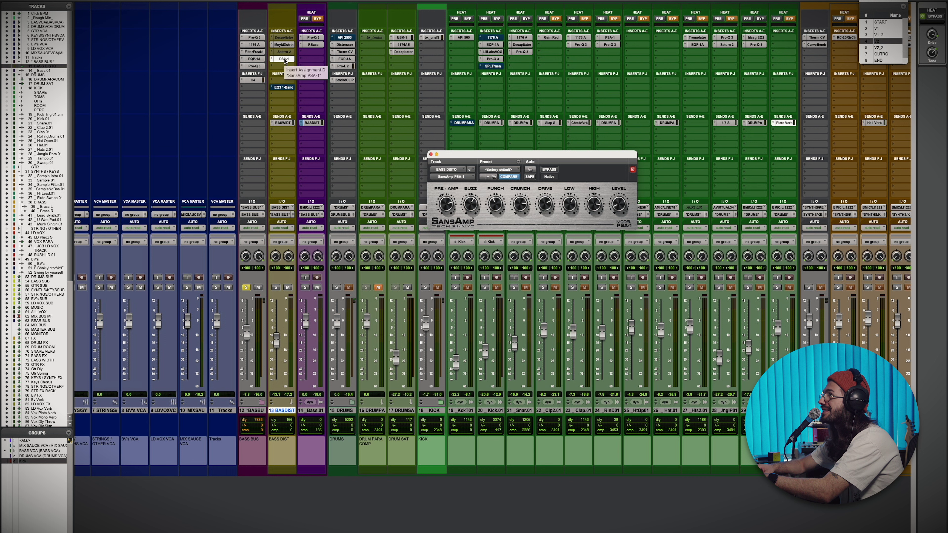
click(287, 287)
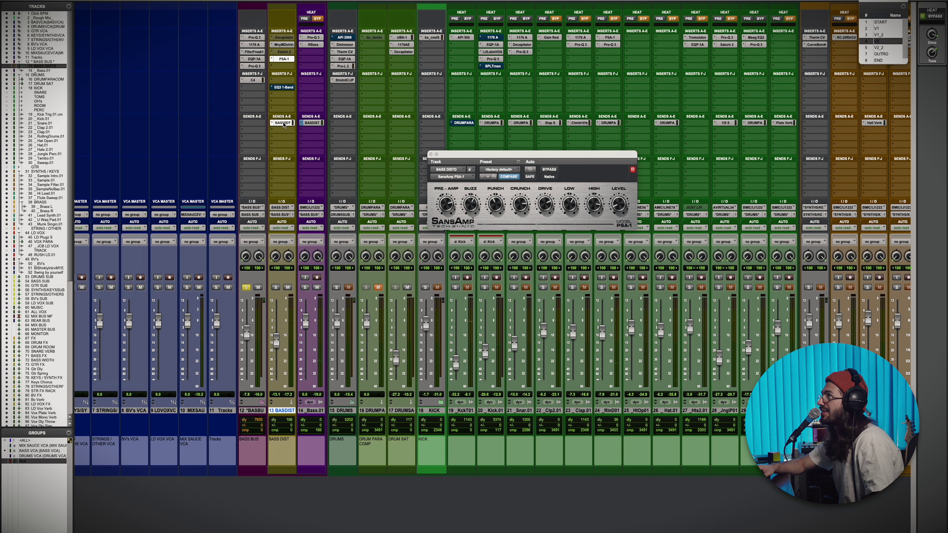
Open the BASS DISTO send to BASS WIDTH and review that return's MicroShift, Ozone Imager bands and Pro-G gate
click(283, 122)
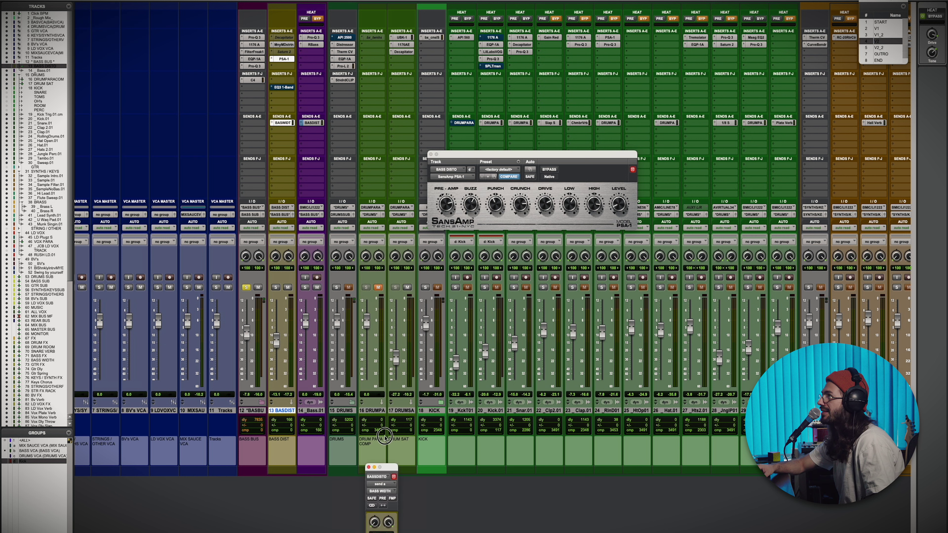
scroll(502, 362, right, 20)
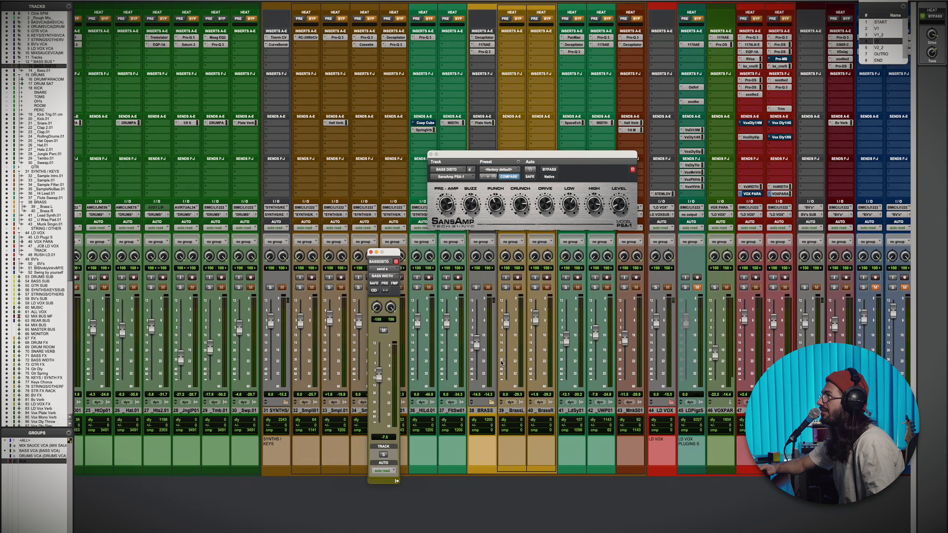
scroll(501, 362, left, 15)
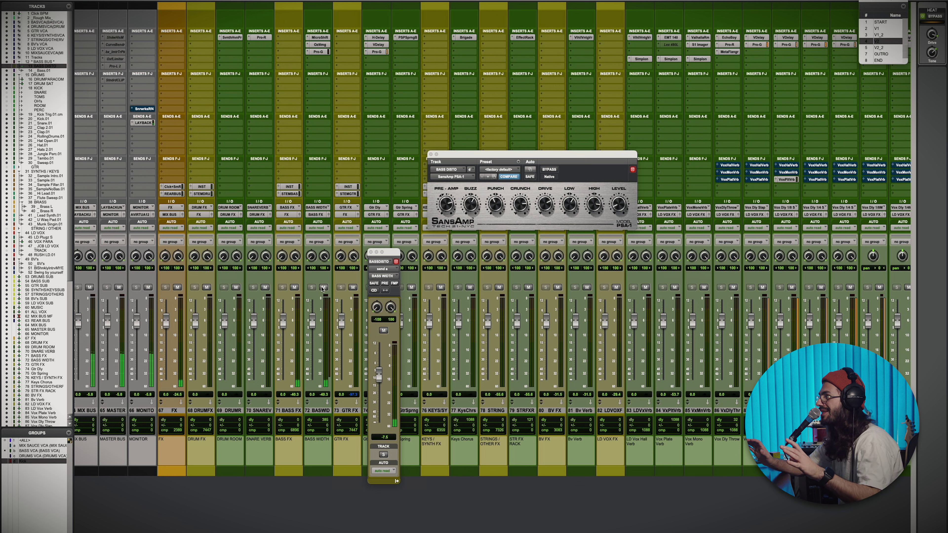
click(316, 39)
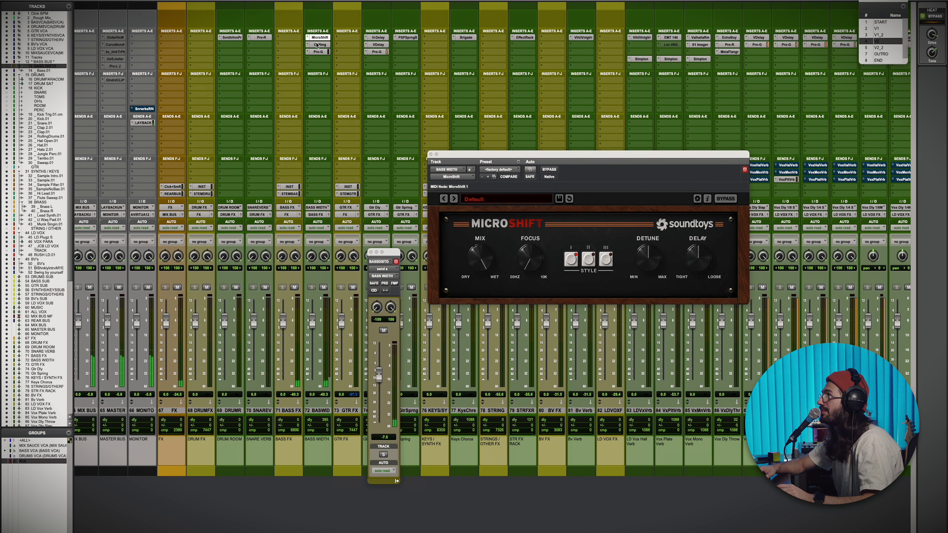
click(317, 45)
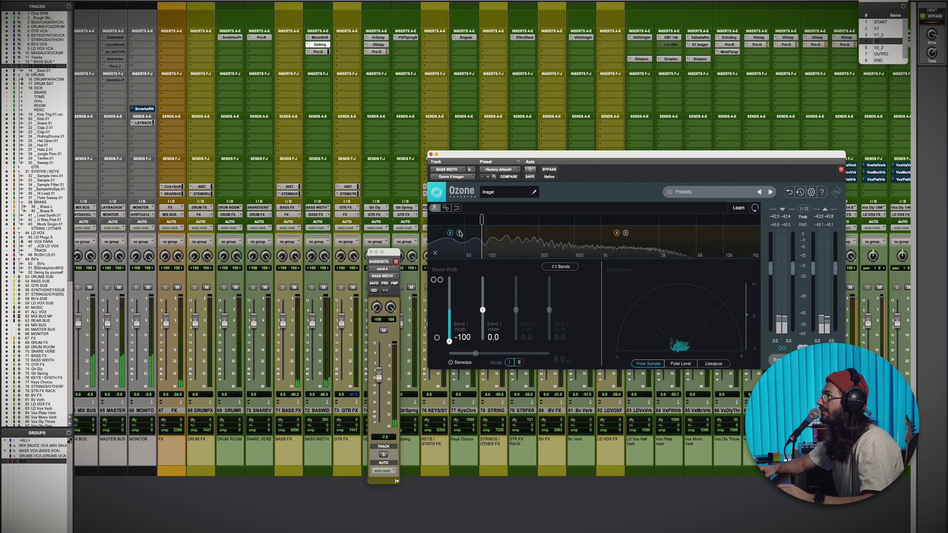
click(625, 233)
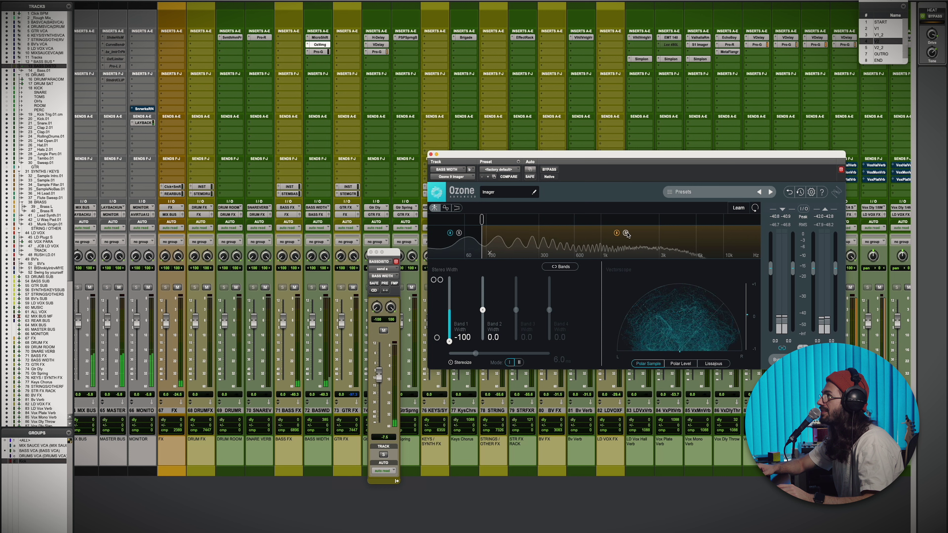
click(319, 52)
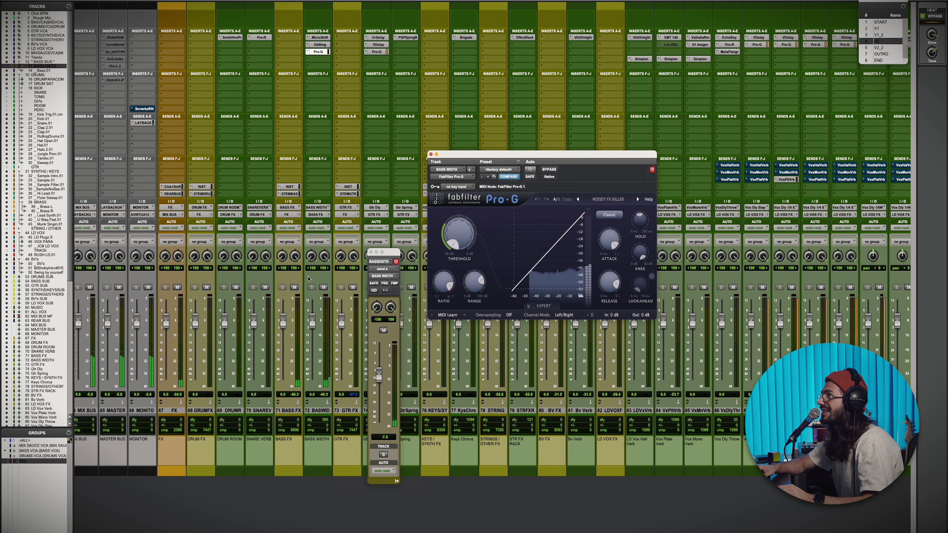
Close the Pro-G and send windows and review the BASS BUS Pro-Q 3 and UA 1176 Rev A
scroll(319, 289, left, 20)
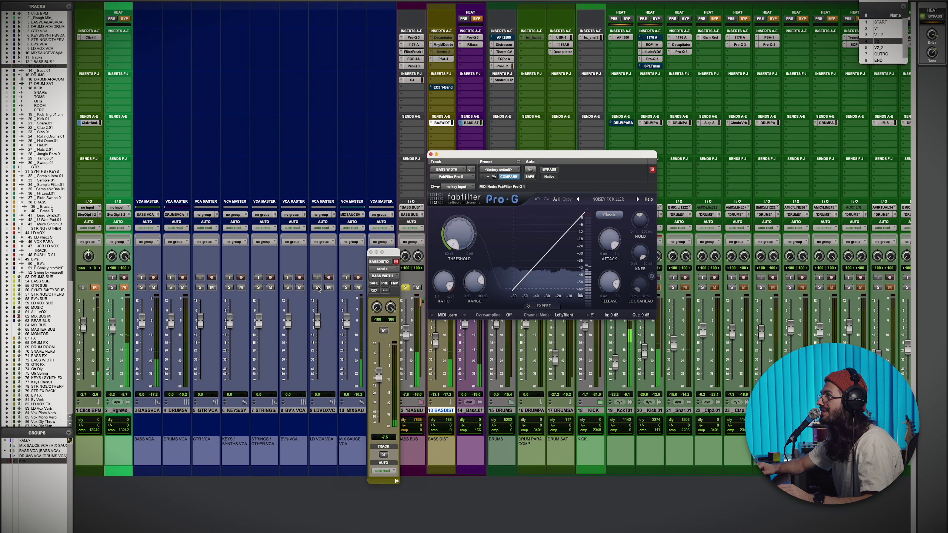
click(431, 154)
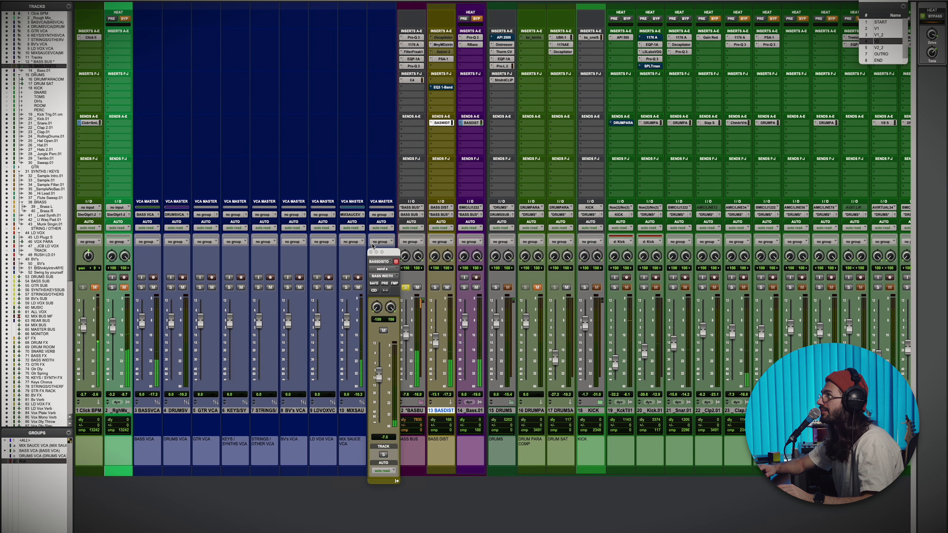
click(371, 252)
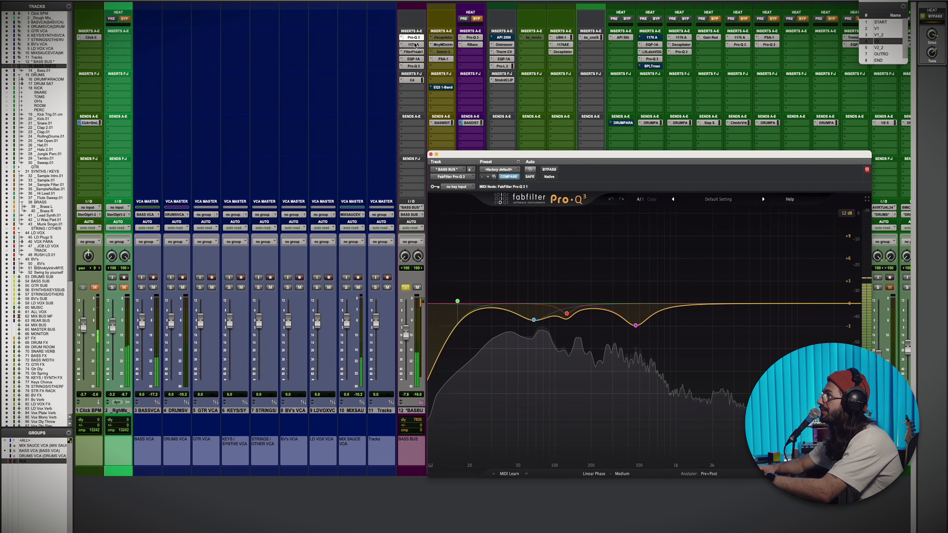
click(413, 45)
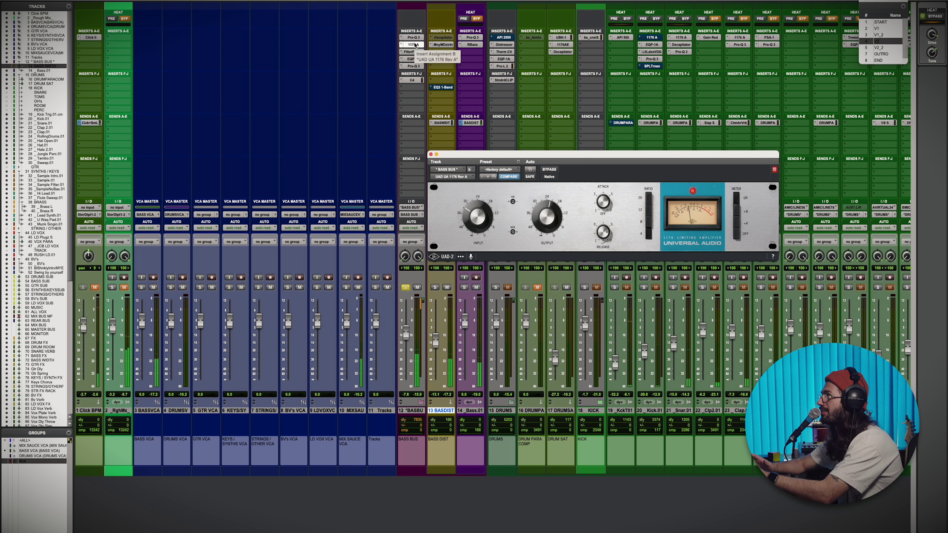
Review the BASS BUS FilterFreak and Pultec EQP-1A, comparing the EQP-1A switched off and on
click(415, 52)
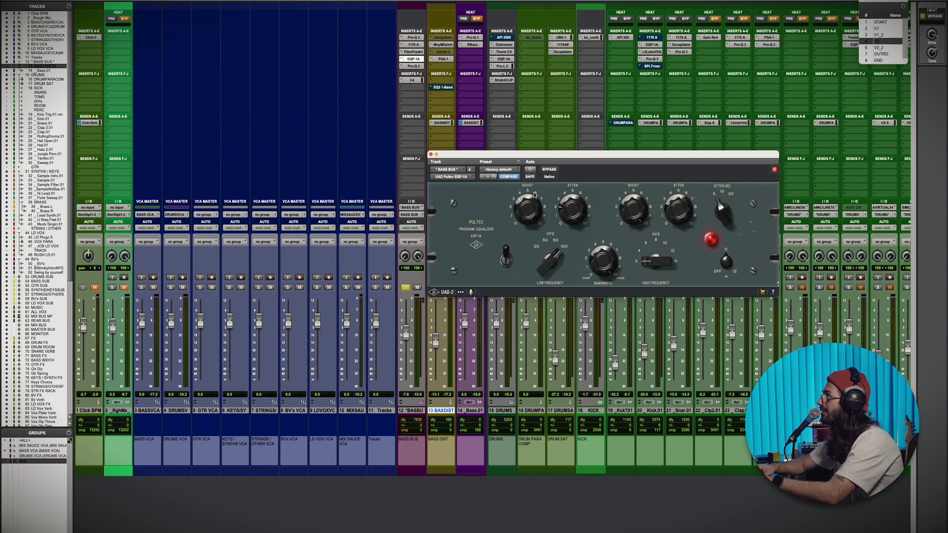
drag(633, 204, 634, 235)
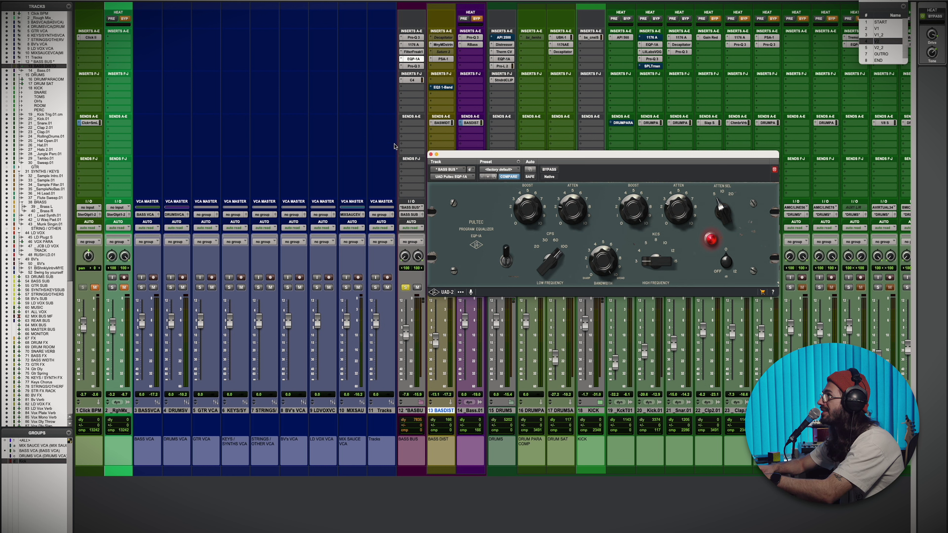
click(711, 241)
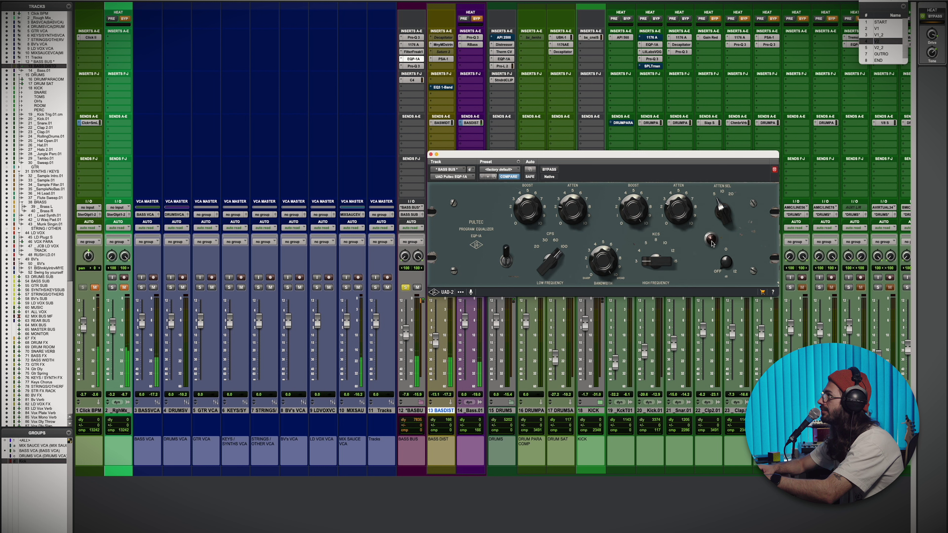
click(711, 241)
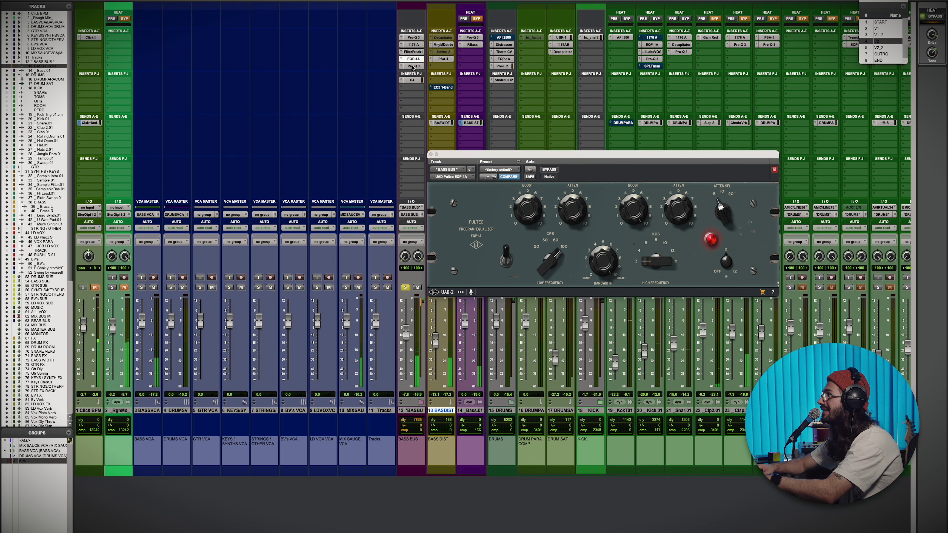
Examine the low-cut, boost and dip bands of the Pro-Q 3 that follows the EQP-1A on the BASS BUS
click(413, 66)
mouse_move(585, 299)
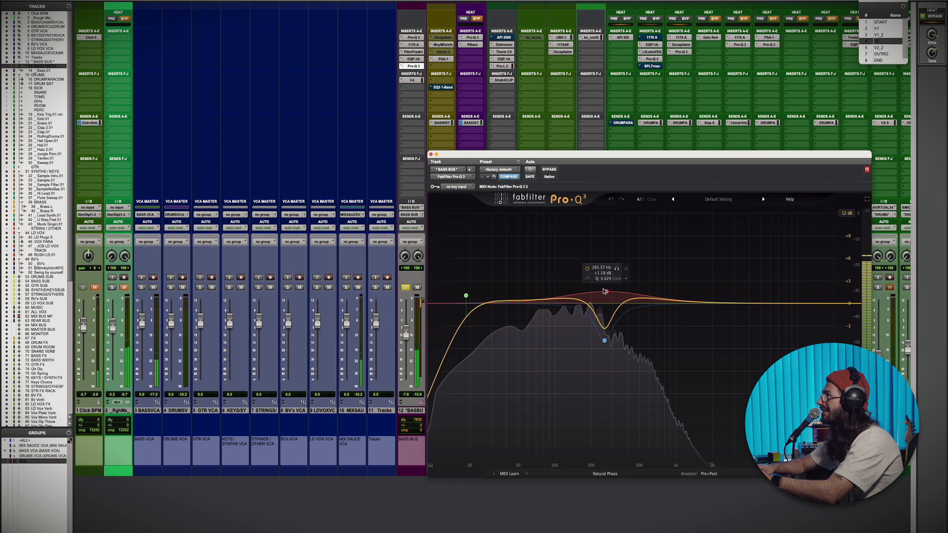
click(604, 340)
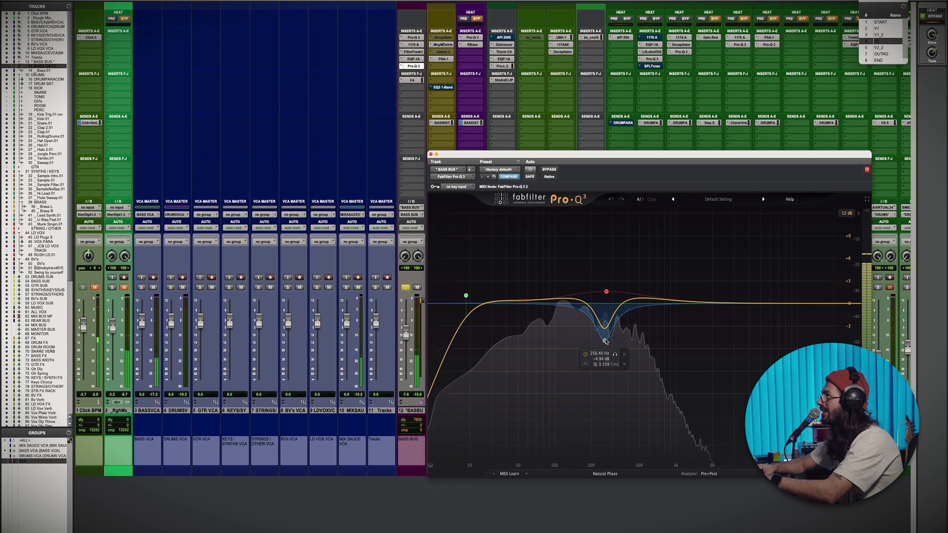
mouse_move(604, 430)
mouse_down()
mouse_move(605, 386)
mouse_move(605, 441)
mouse_up()
click(606, 292)
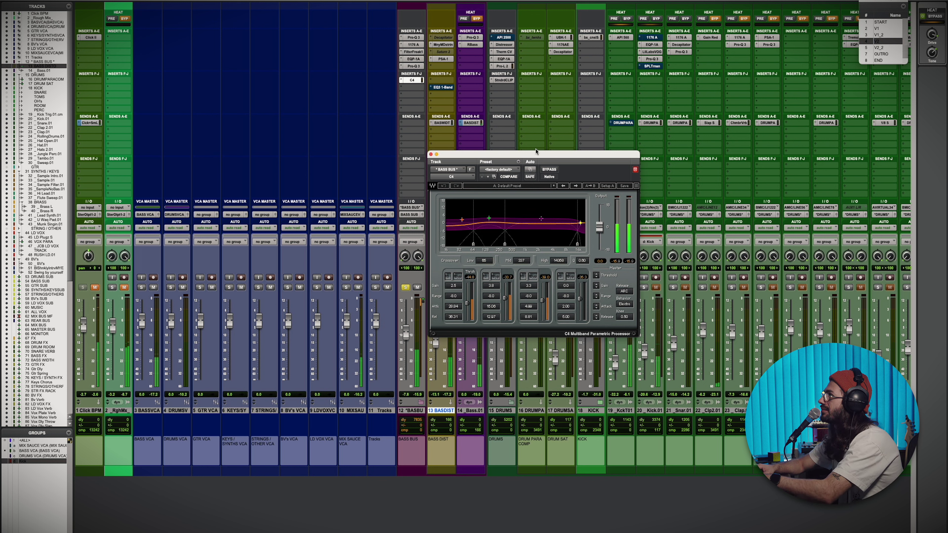
Review the BASS BUS C4 and compare the whole insert chain bypassed and active, adding the DRUMS bus to the solo
super+click(411, 81)
click(548, 170)
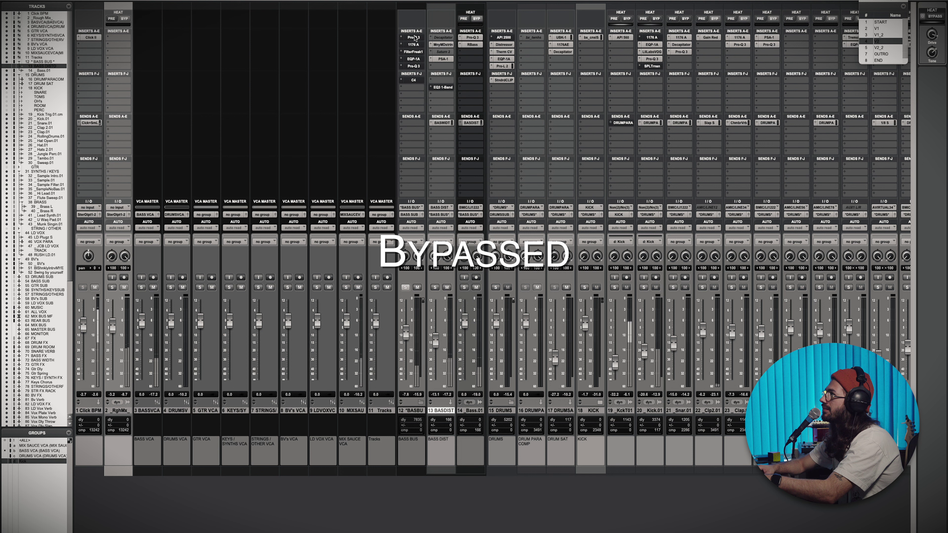
ctrl+super+click(414, 37)
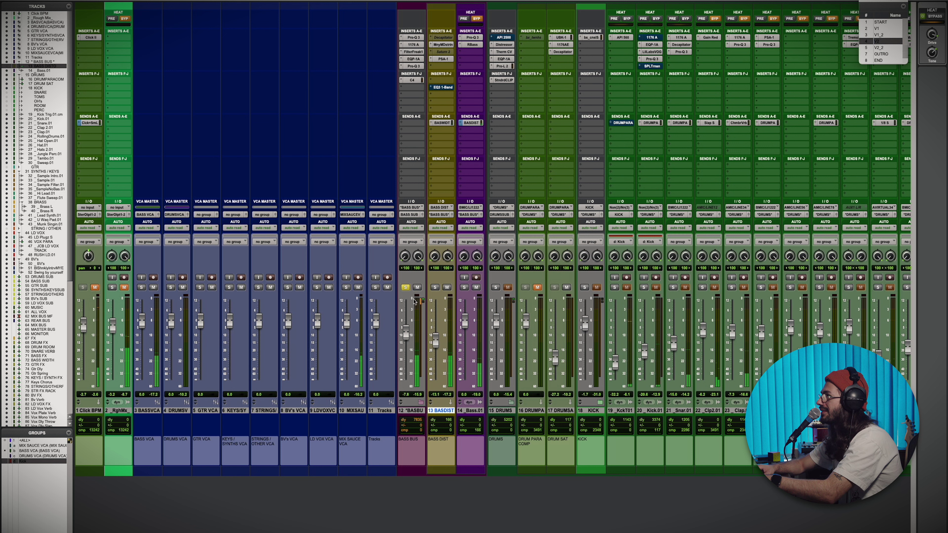
click(495, 288)
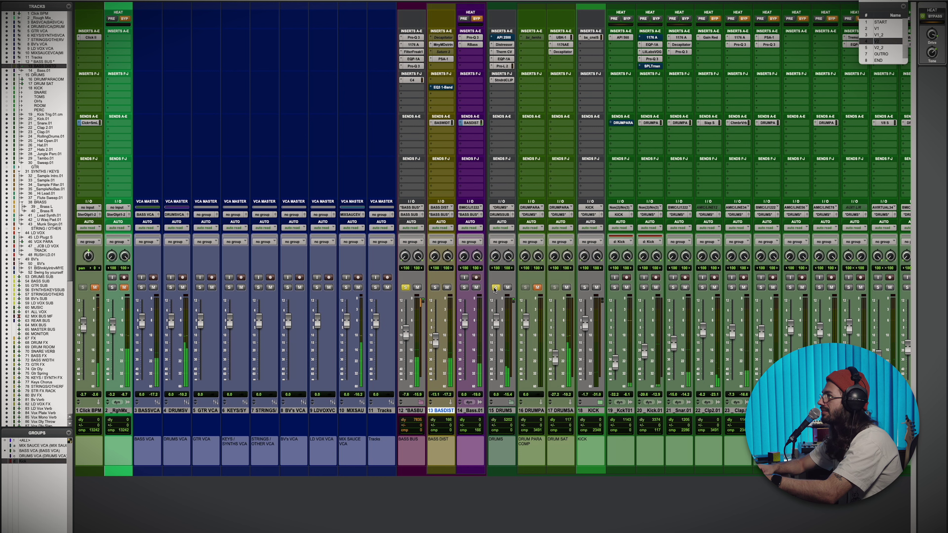
Review the SYNTHS / KEYS bus's Culture Vulture and Chandler Curve Bender, compare the inserts bypassed, and close the plug-in window
scroll(494, 289, right, 10)
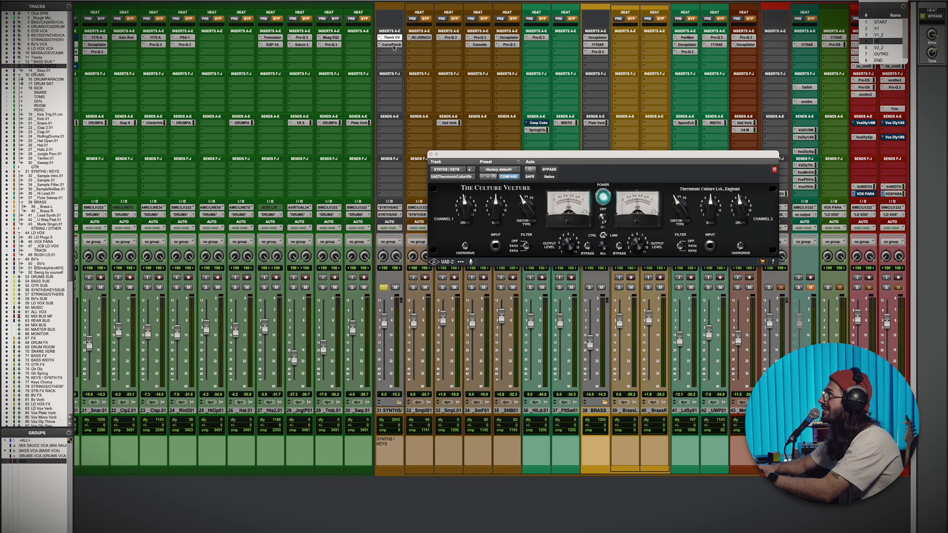
click(391, 45)
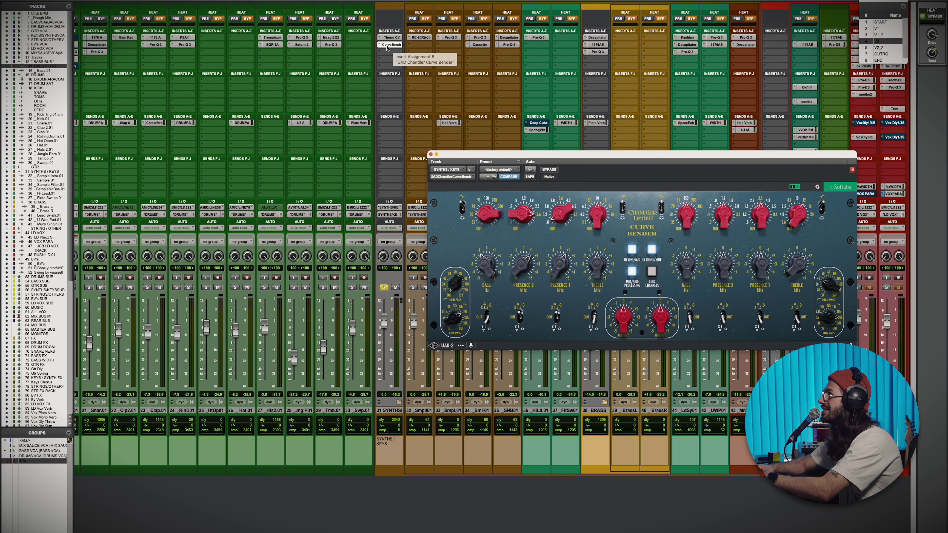
scroll(401, 204, right, 5)
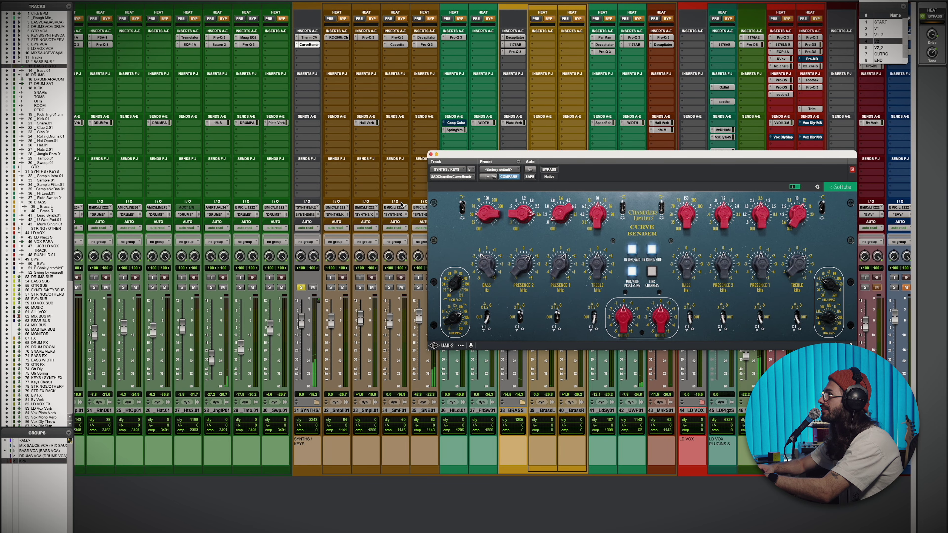
scroll(401, 204, right, 2)
scroll(401, 203, right, 4)
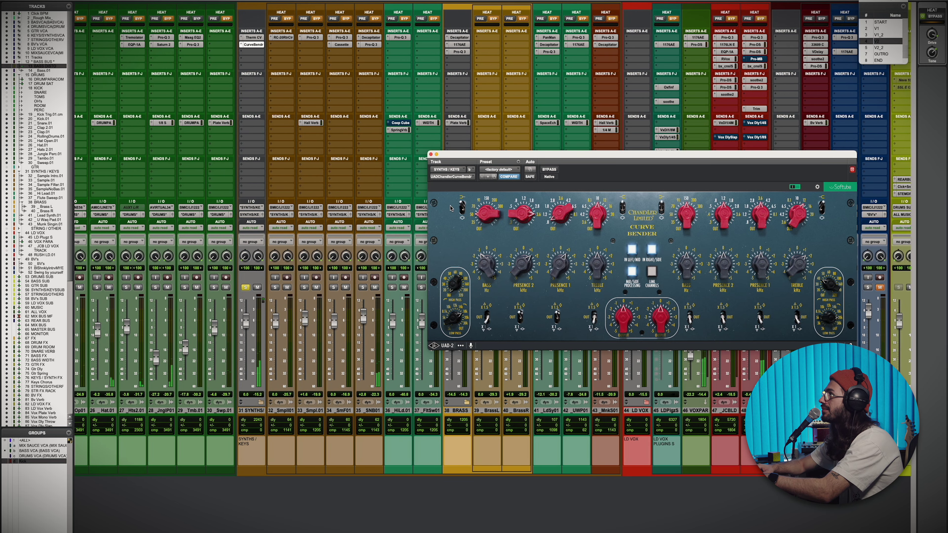
ctrl+super+click(253, 38)
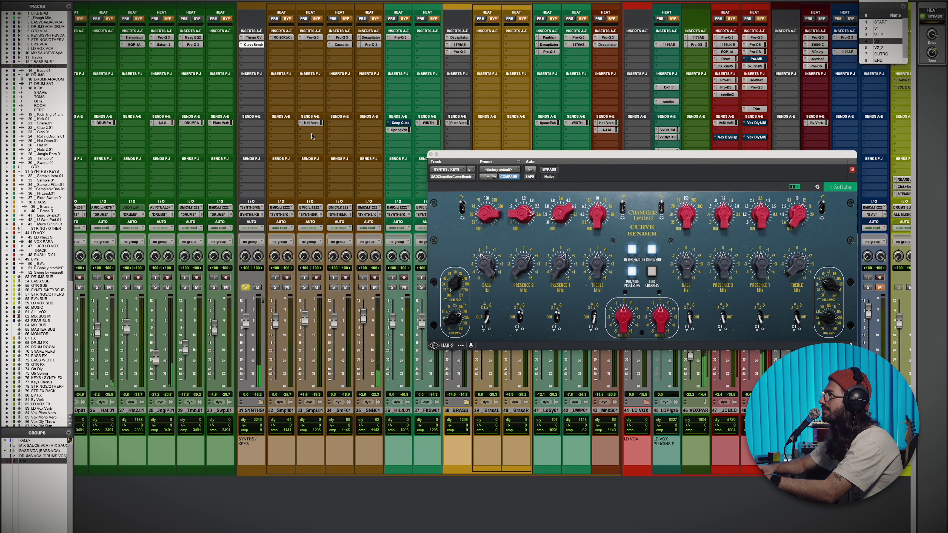
click(431, 155)
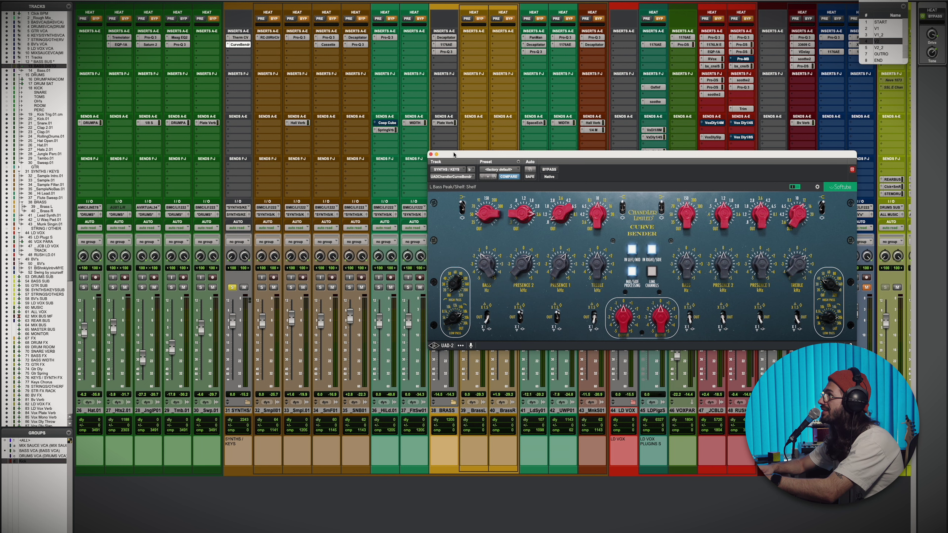
click(431, 154)
Open the RC-20 Retro Color on Sample Intro and compare it bypassed and active from the START marker
click(267, 37)
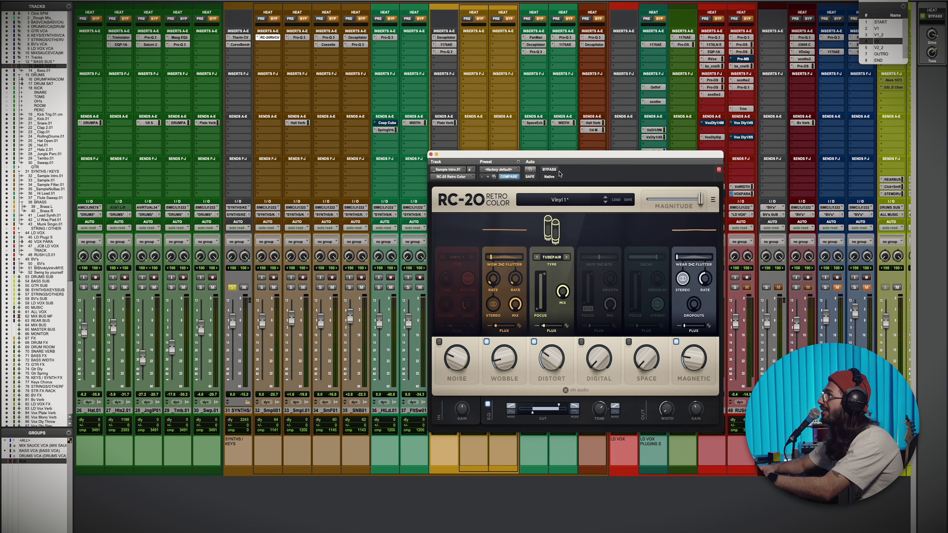
click(877, 29)
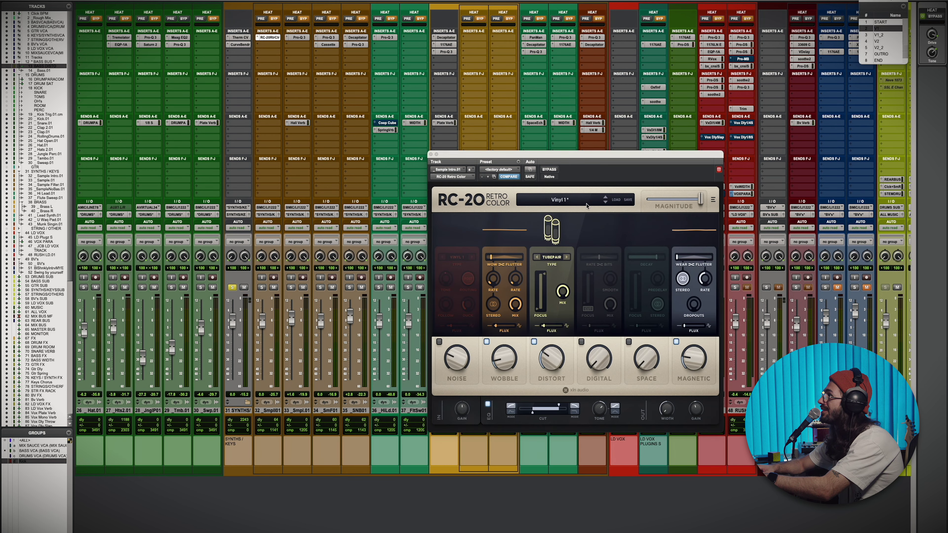
click(891, 21)
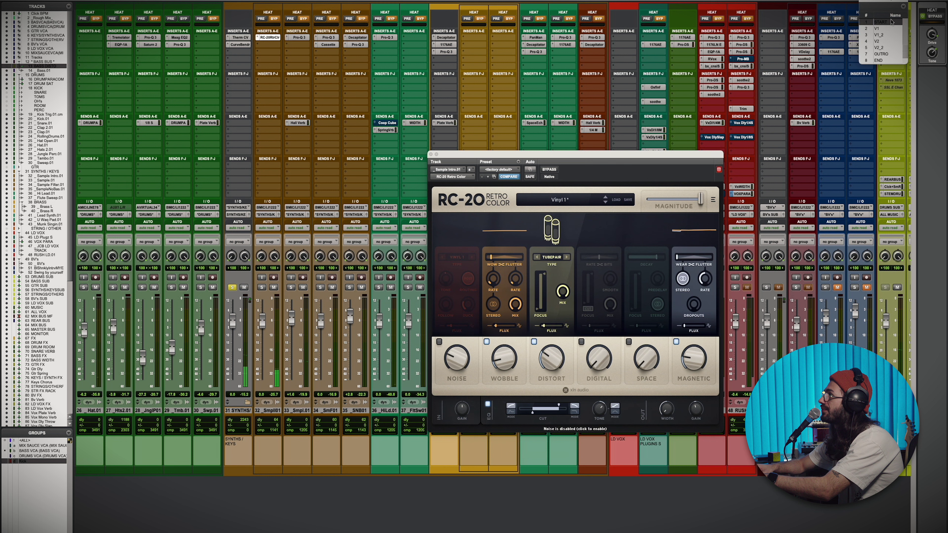
click(549, 170)
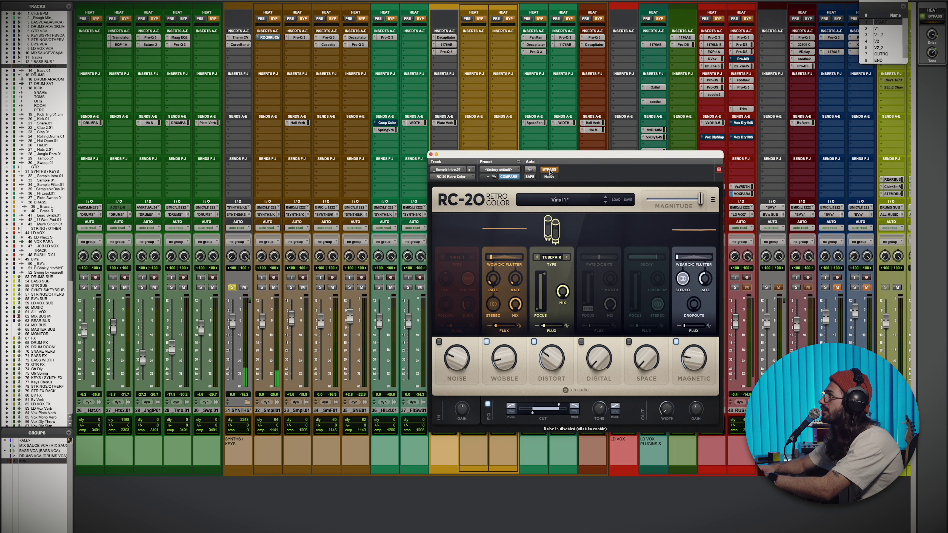
click(549, 169)
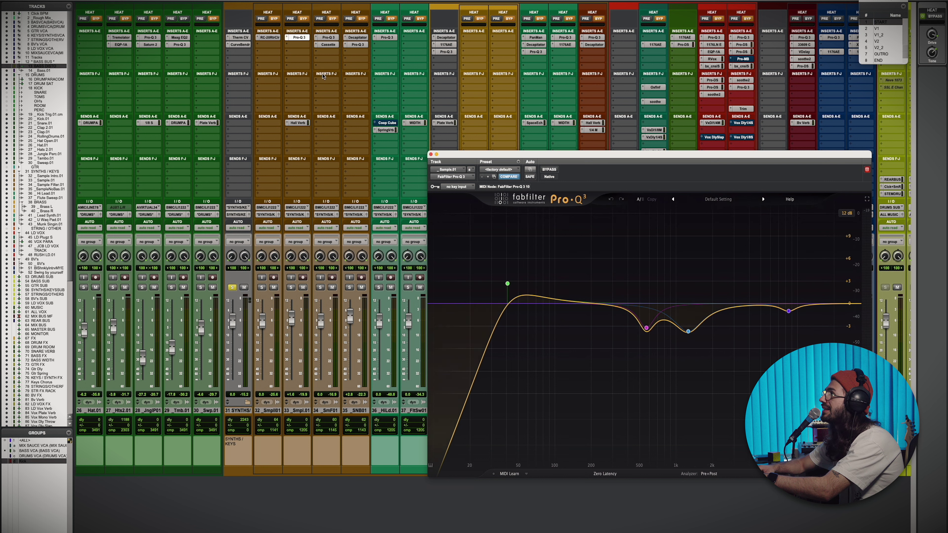
Inspect the Sample Filler track's Pro-Q 3 and play the song from another verse marker
click(329, 38)
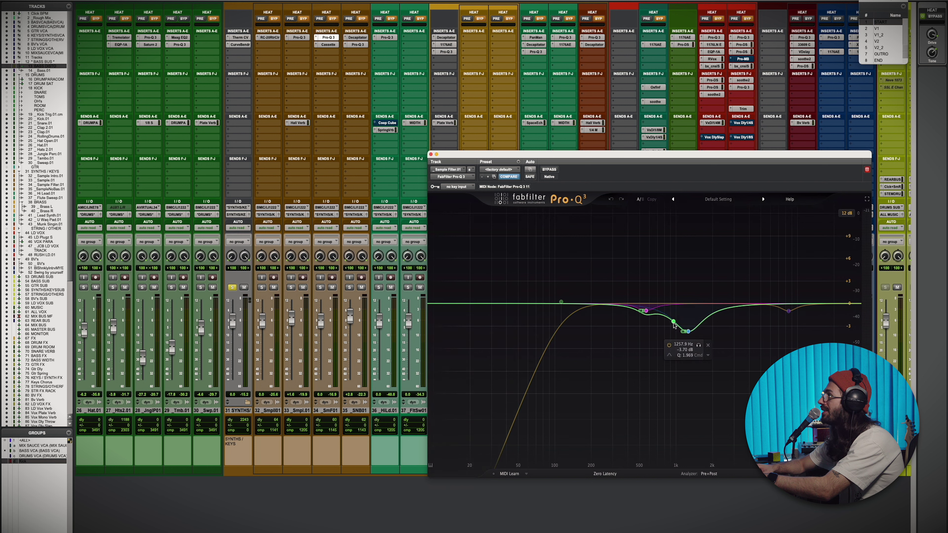
click(878, 35)
key(space)
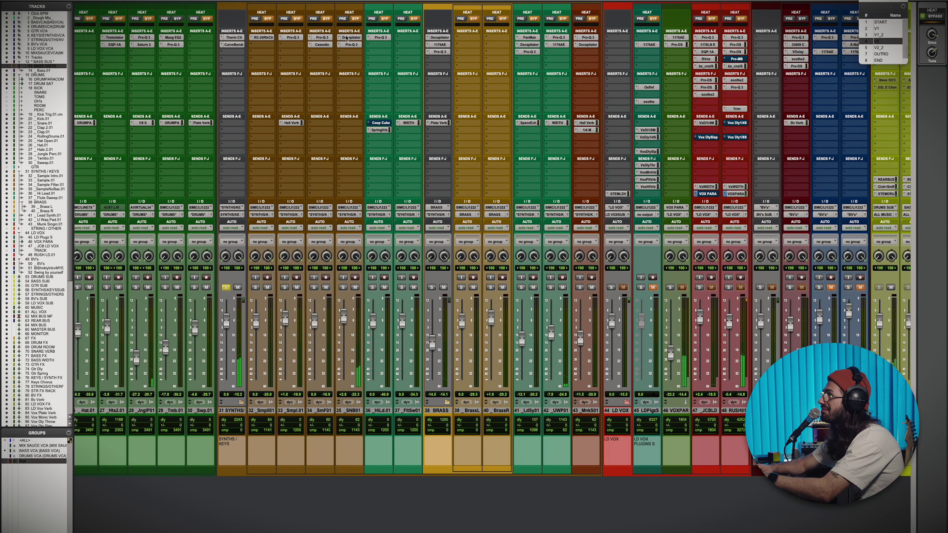
Compare the SampleNoBas track's Decapitator bypassed and active, and examine its Pro-Q 3 curve
click(349, 38)
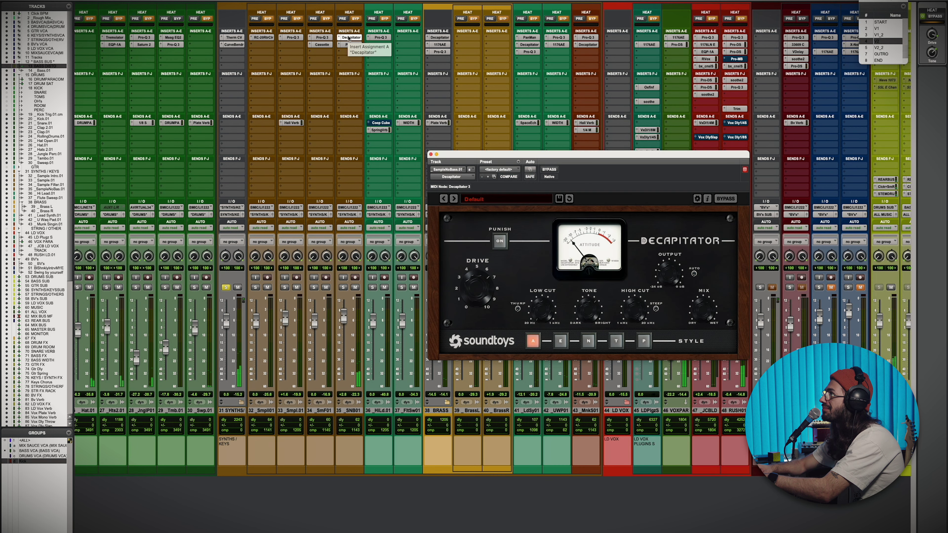
super+click(348, 38)
super+click(348, 38)
click(349, 44)
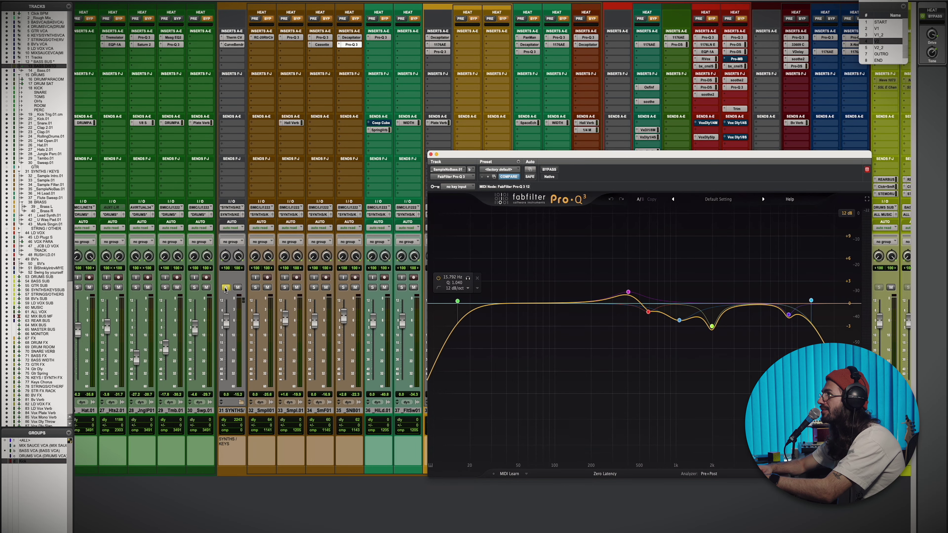
Unsolo the SYNTHS / KEYS bus and solo the BRASS, Lead Synth, U Waq Pad and Monk Singin tracks
click(225, 288)
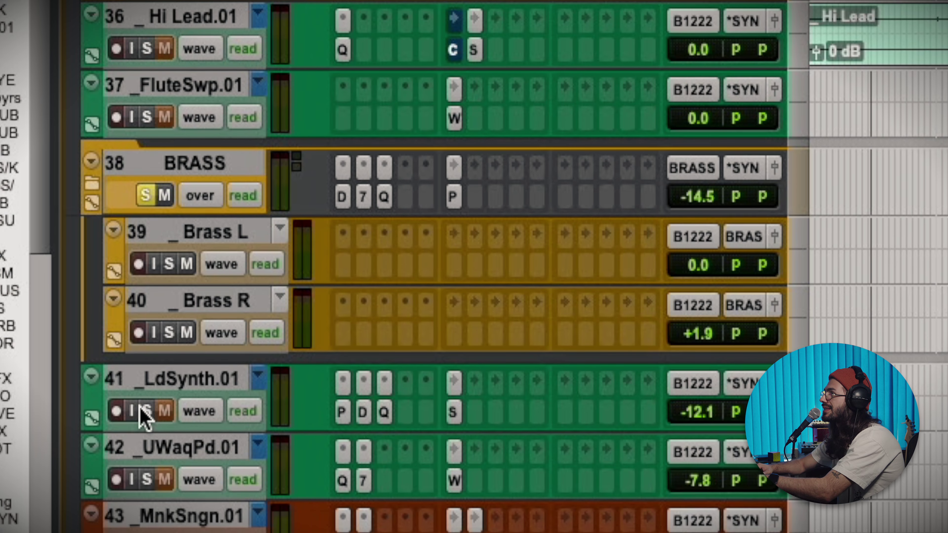
click(146, 423)
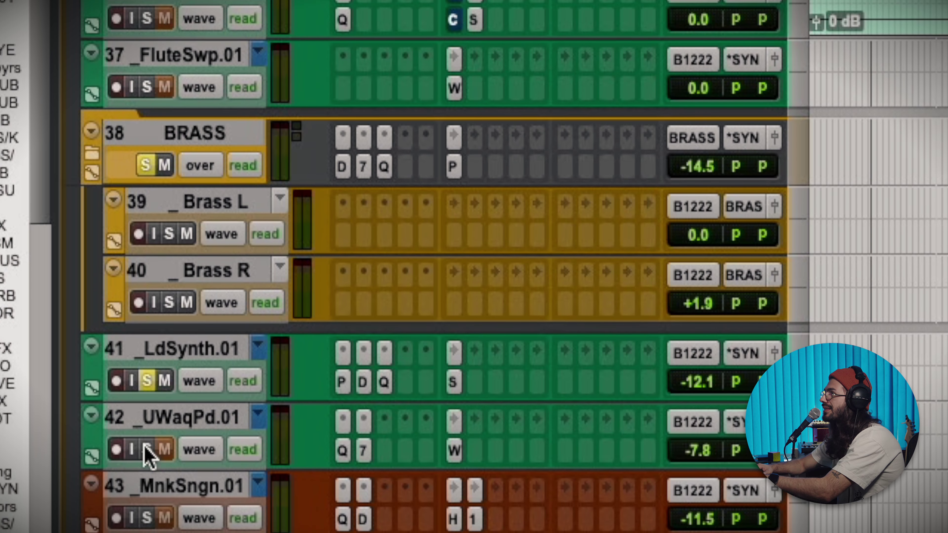
click(146, 493)
click(147, 500)
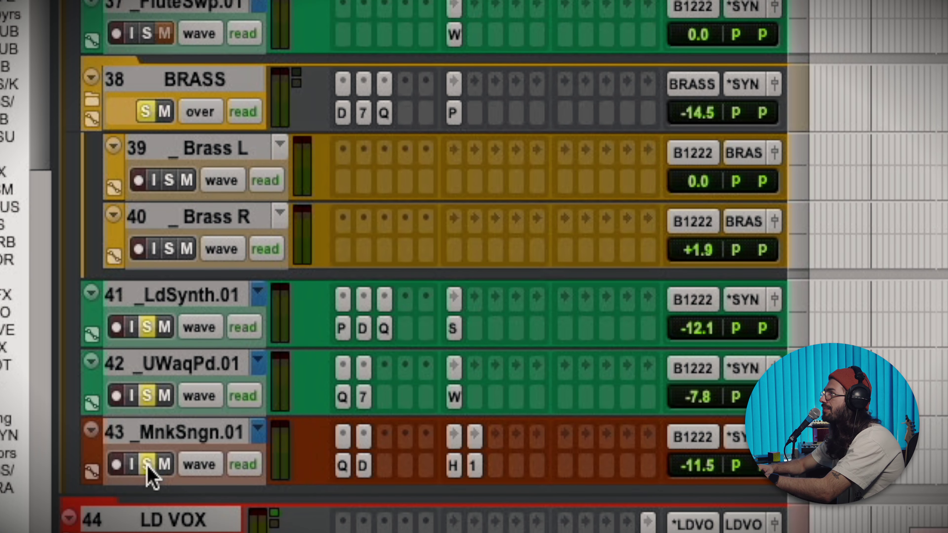
Review the Lead Synth's PanMan, Decapitator and Pro-Q 3, comparing the Decapitator bypassed and active
scroll(502, 331, left, 5)
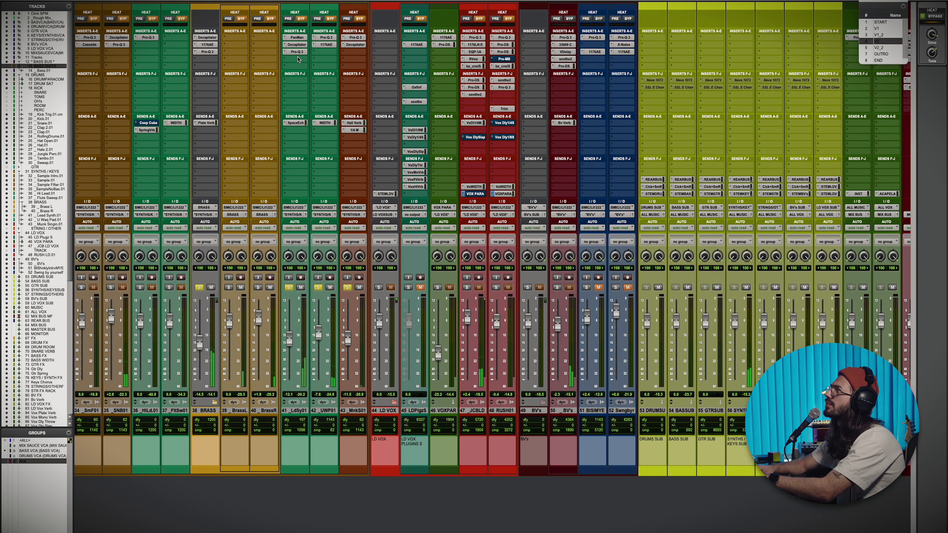
click(295, 38)
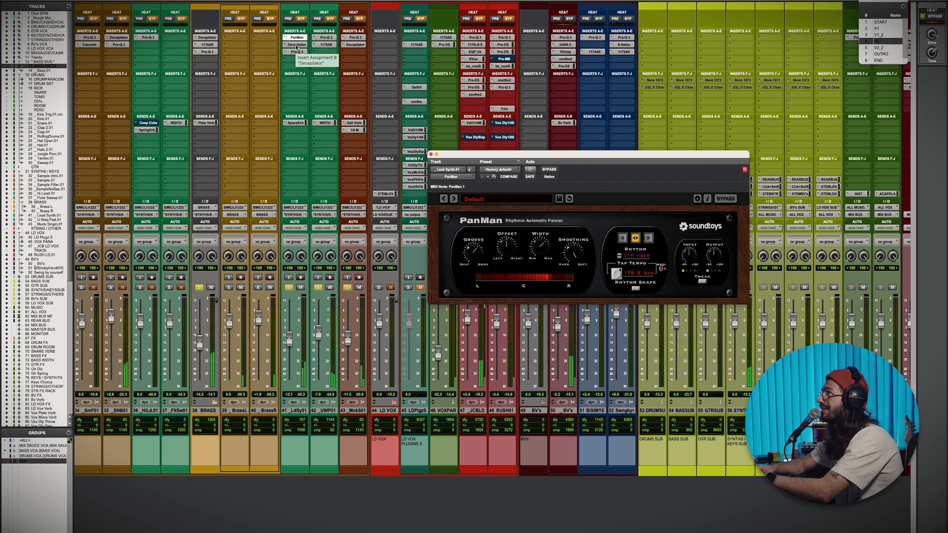
click(297, 45)
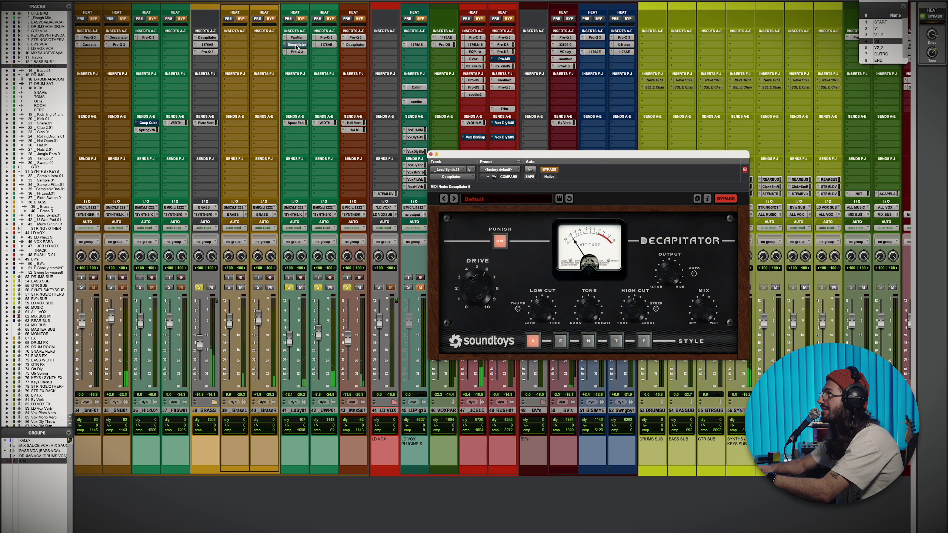
super+click(297, 45)
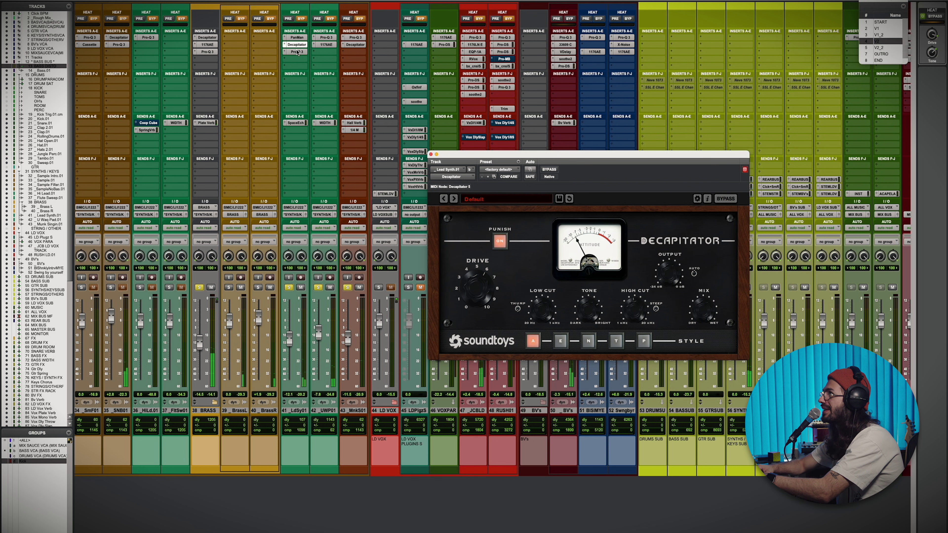
click(297, 52)
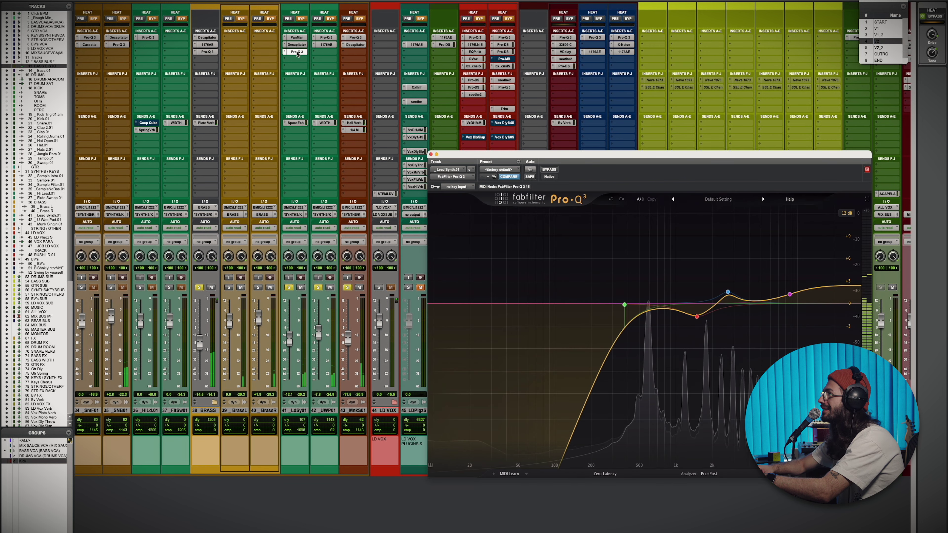
click(297, 52)
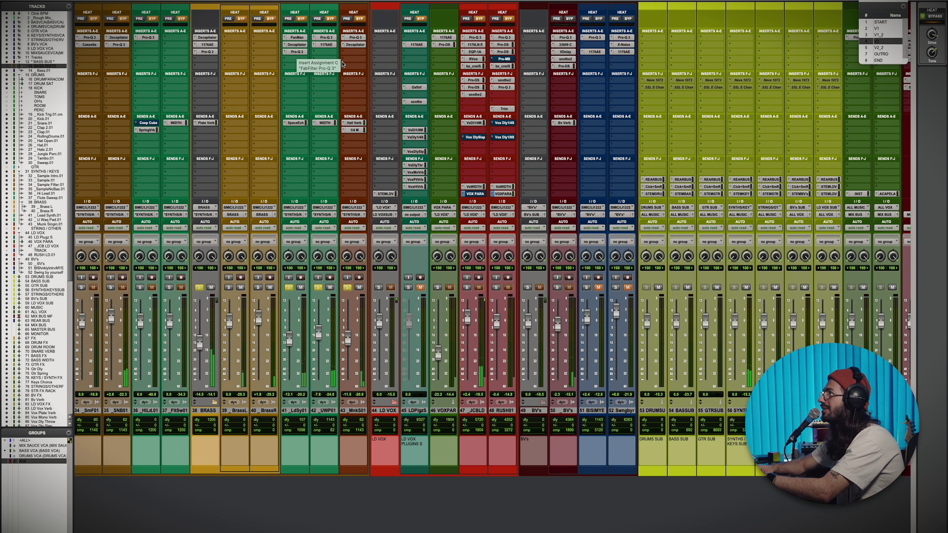
Examine the Pro-Q 3 curve and 1176AE settings on the U Waq Pad track
click(326, 37)
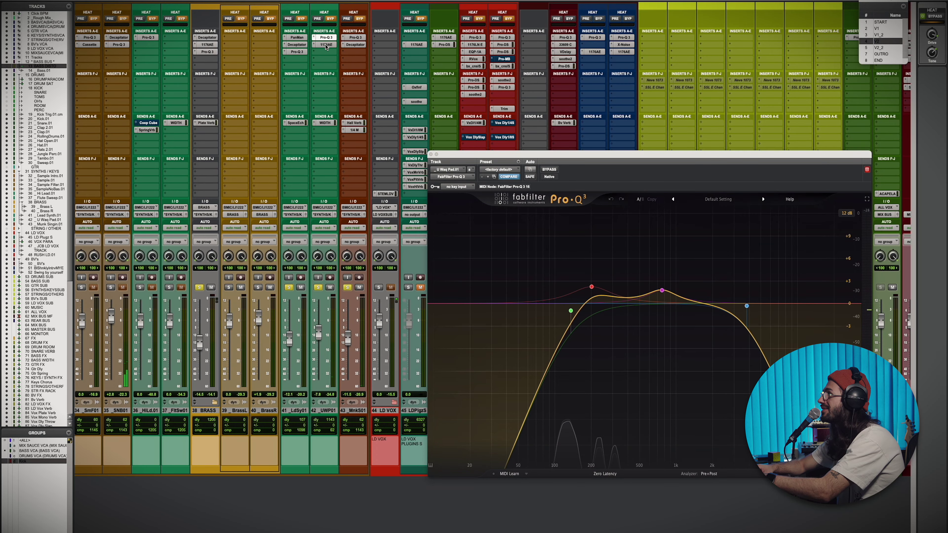
click(325, 44)
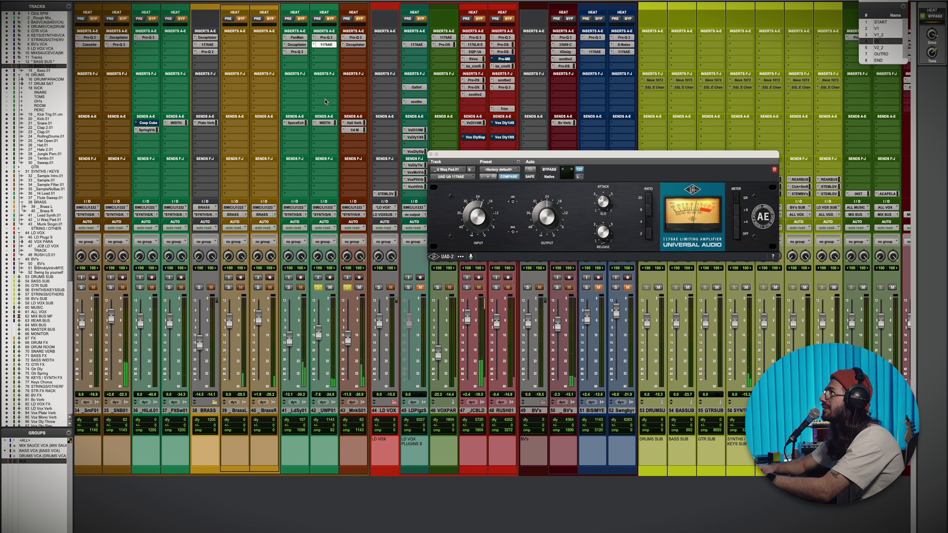
Review the Monk Singin track's Decapitator and Pro-Q 3, comparing each one bypassed and active
click(355, 44)
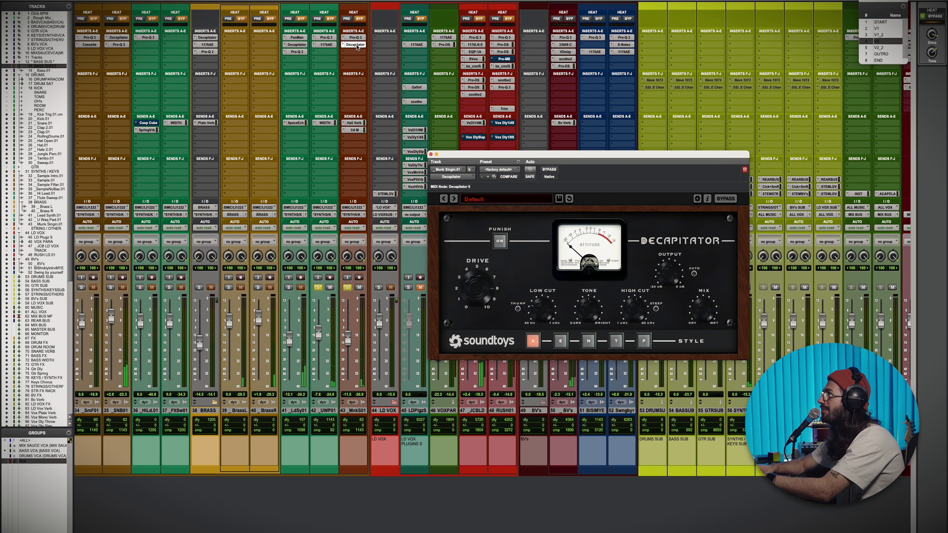
click(554, 171)
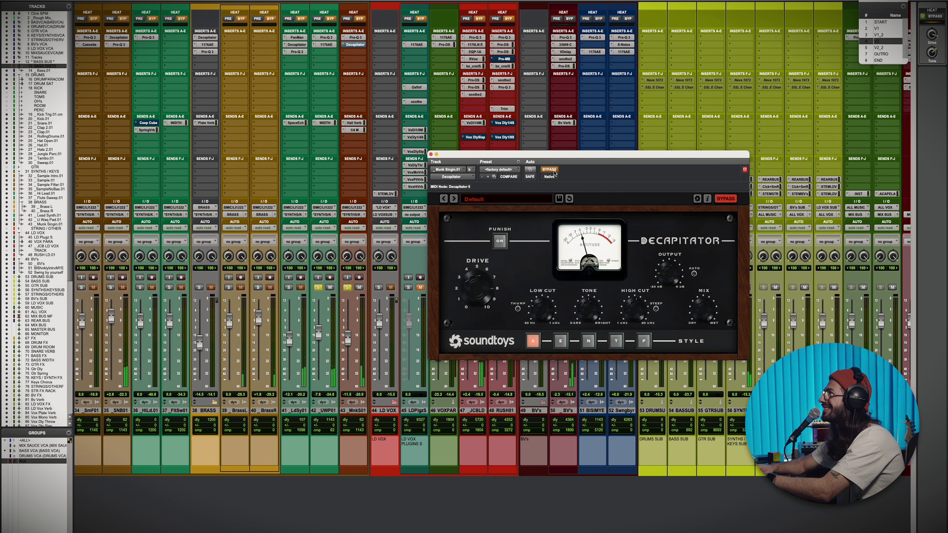
click(553, 171)
click(350, 37)
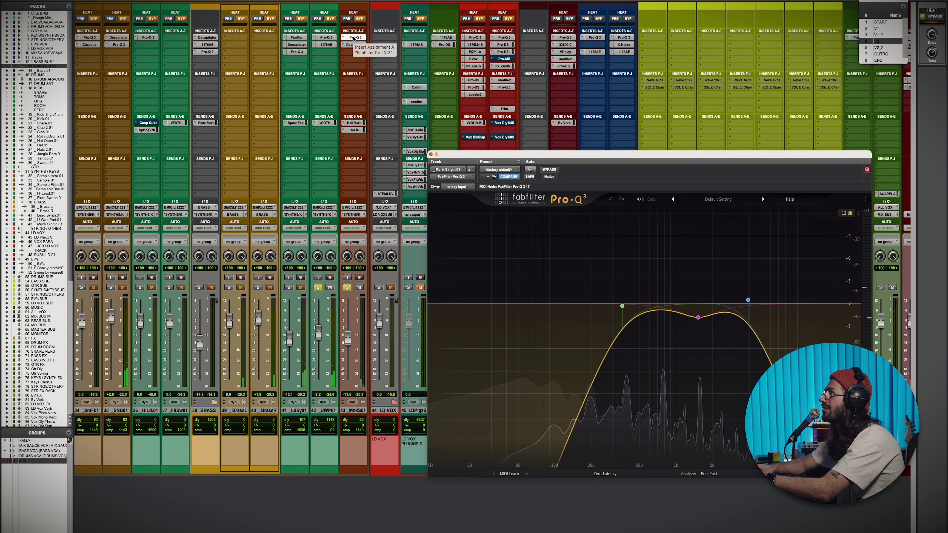
super+click(353, 37)
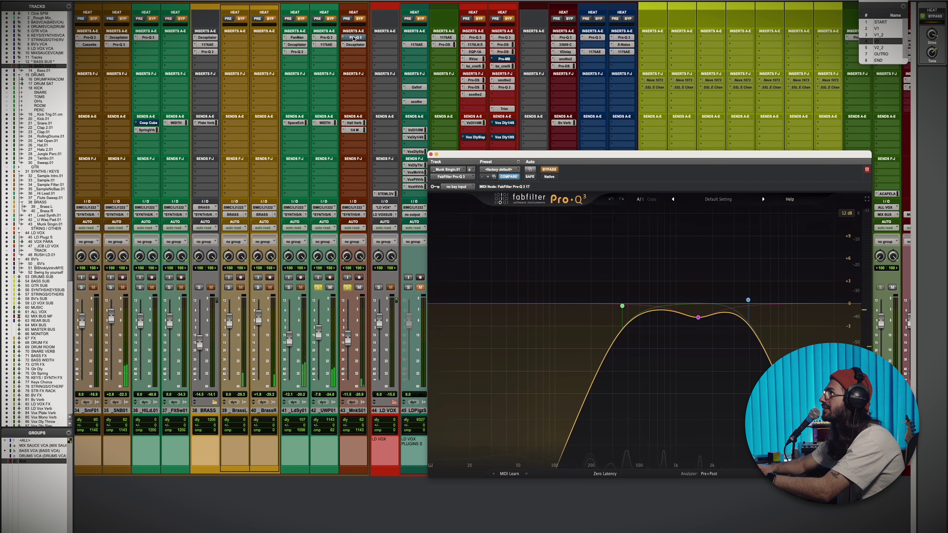
super+click(353, 37)
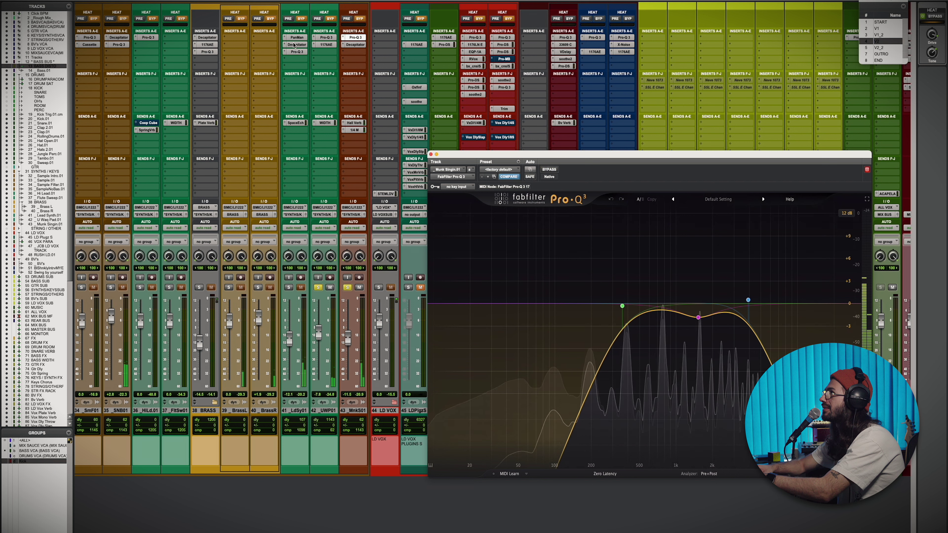
Unsolo the U Waq Pad and Monk Singin tracks, leaving only BRASS soloed
click(199, 287)
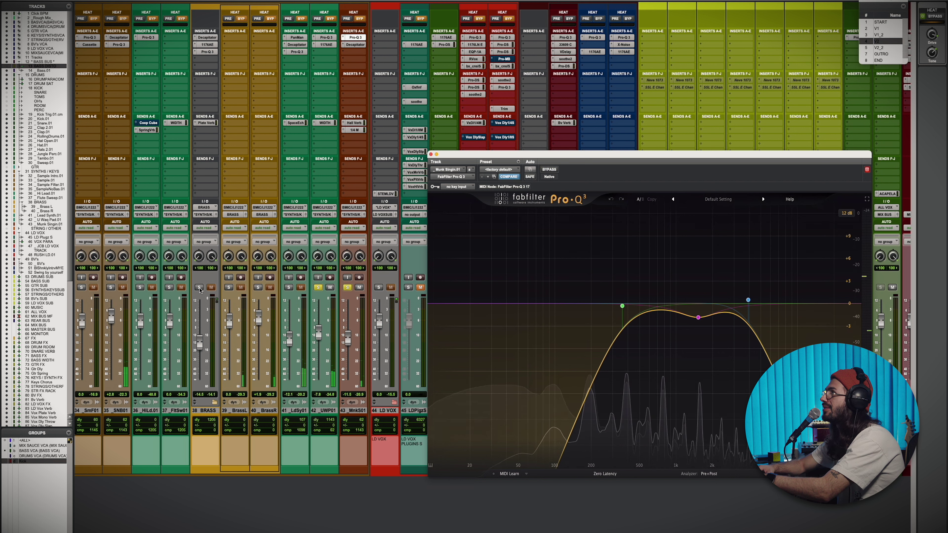
click(347, 287)
click(317, 287)
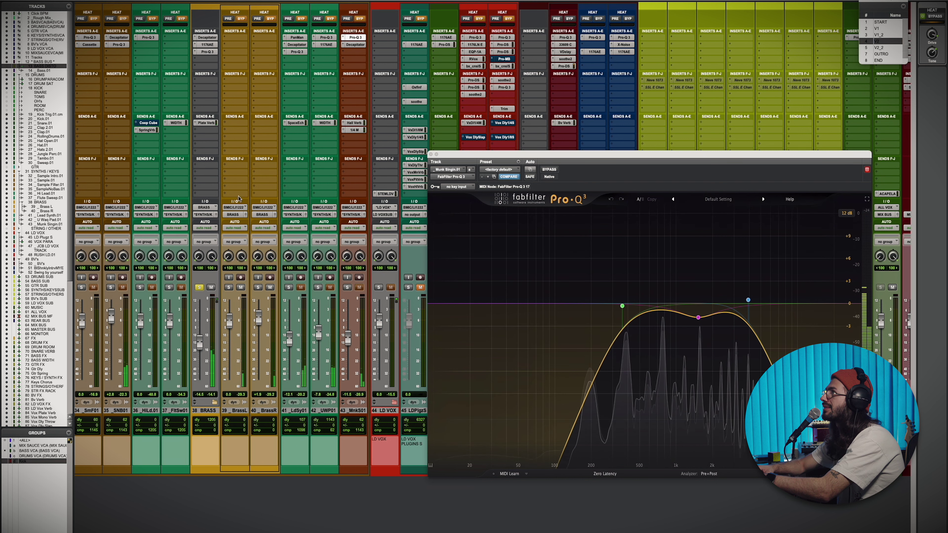
Review the BRASS track's Decapitator, 1176AE and Pro-Q 3, comparing the Pro-Q 3 bypassed and active
click(210, 37)
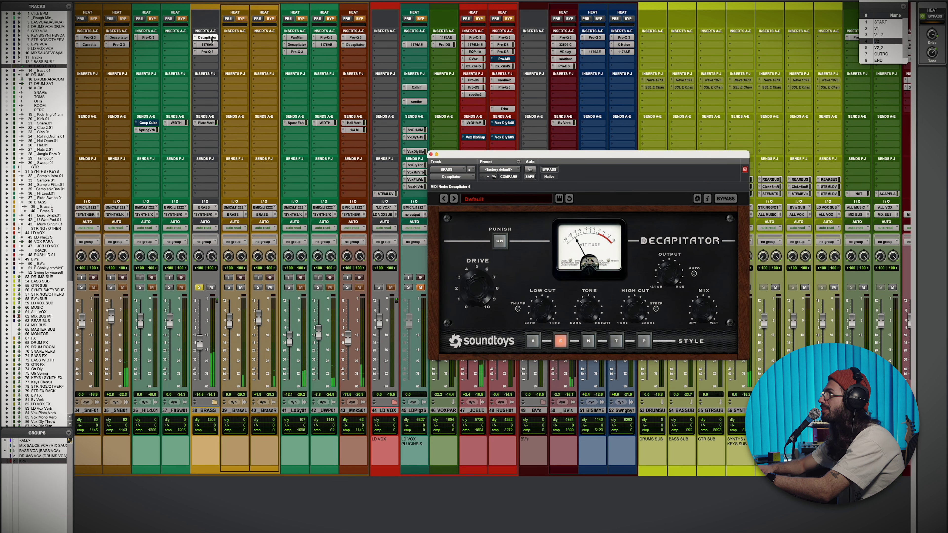
click(211, 45)
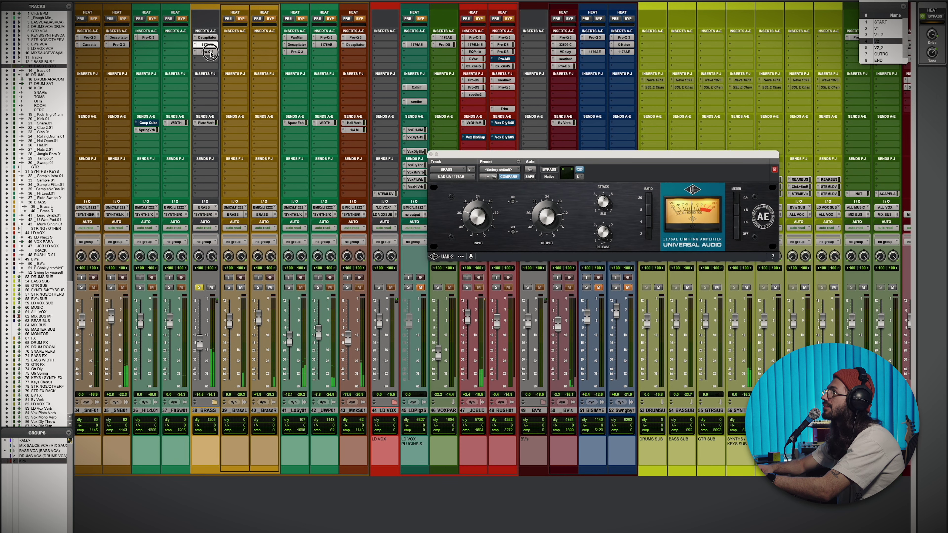
click(211, 52)
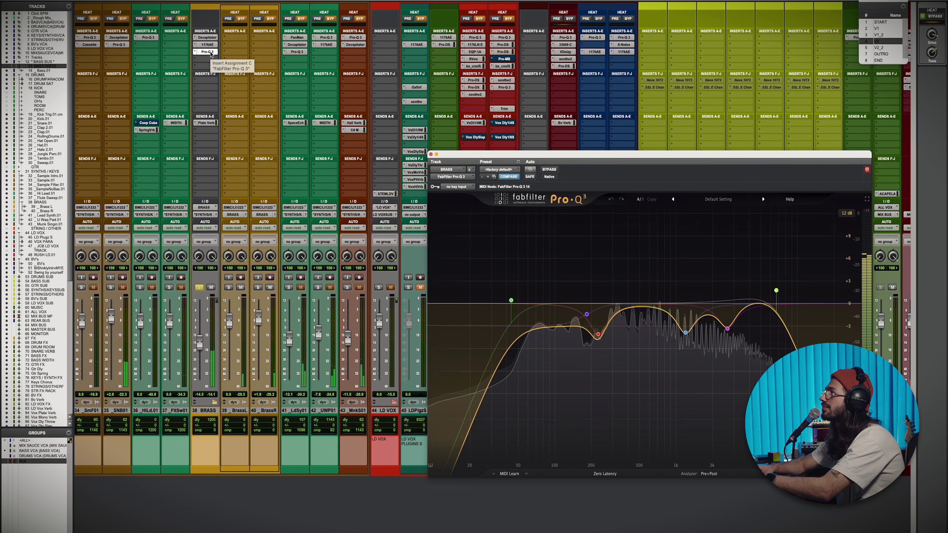
click(548, 169)
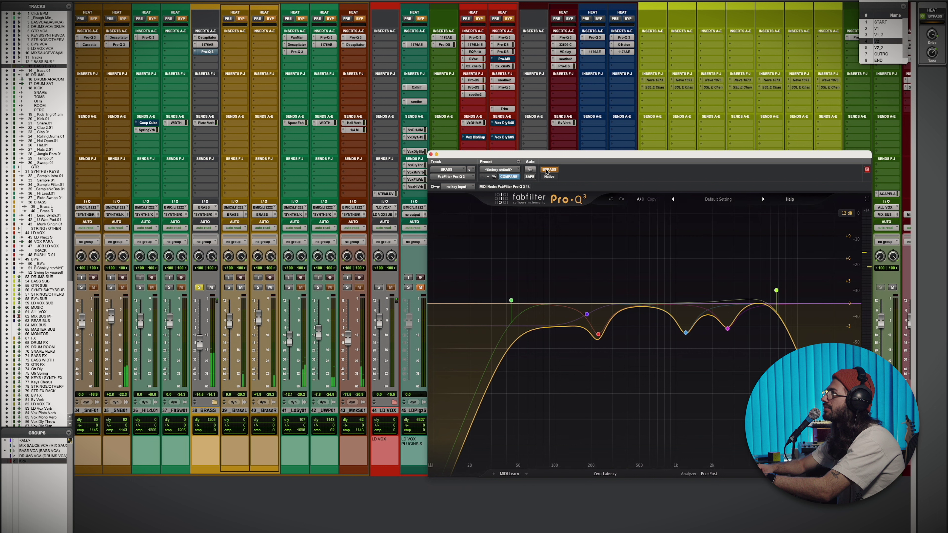
click(547, 169)
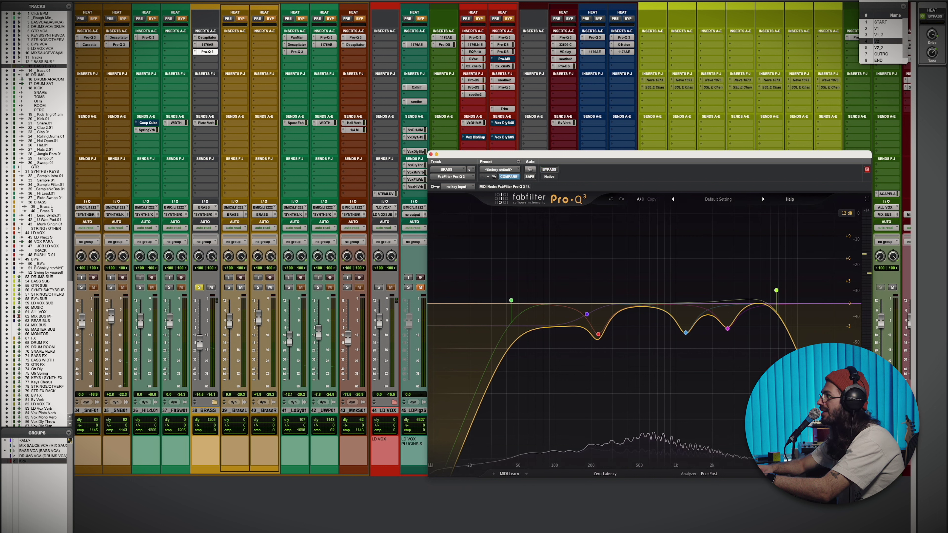
click(430, 153)
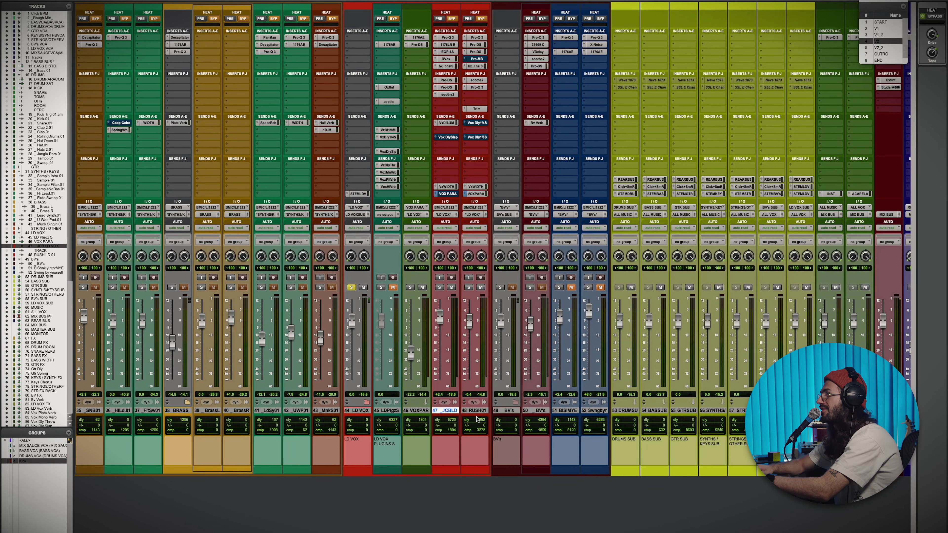
Select the RUSH LD.01 vocal track and examine its Pro-DS de-essers and bx_console SSL 4000 E channel strip
click(476, 412)
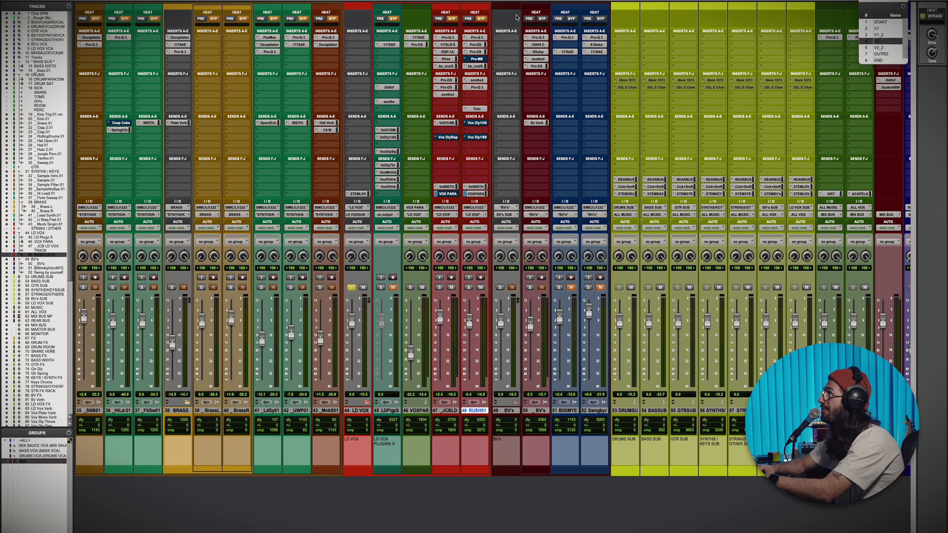
click(476, 38)
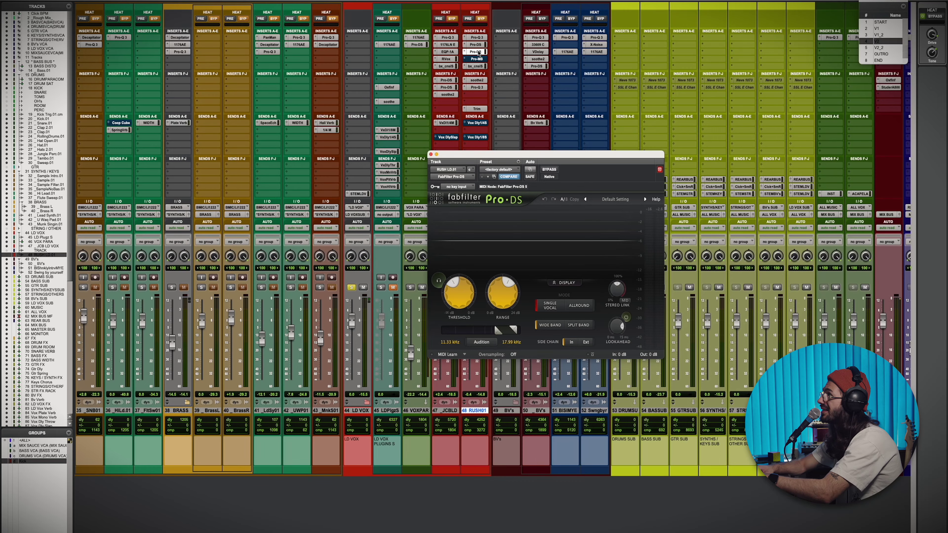
click(476, 45)
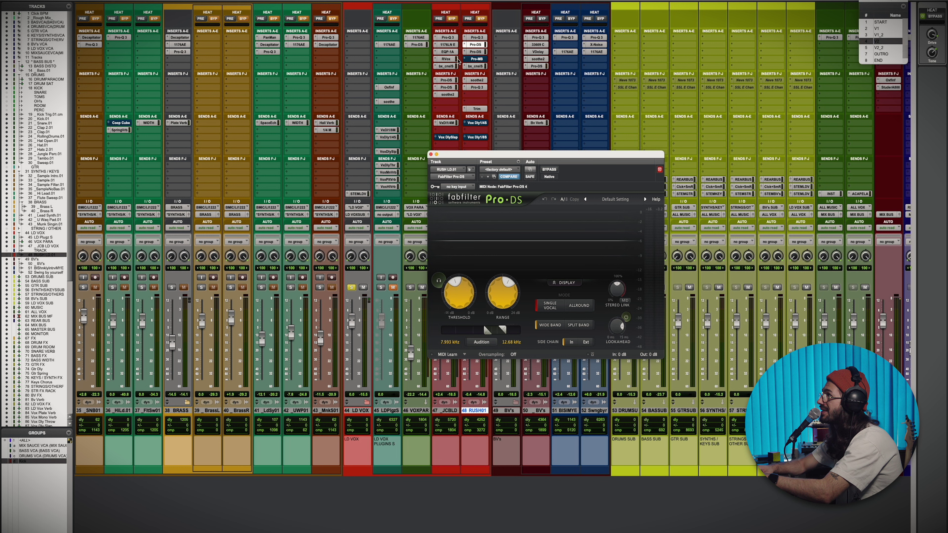
click(475, 66)
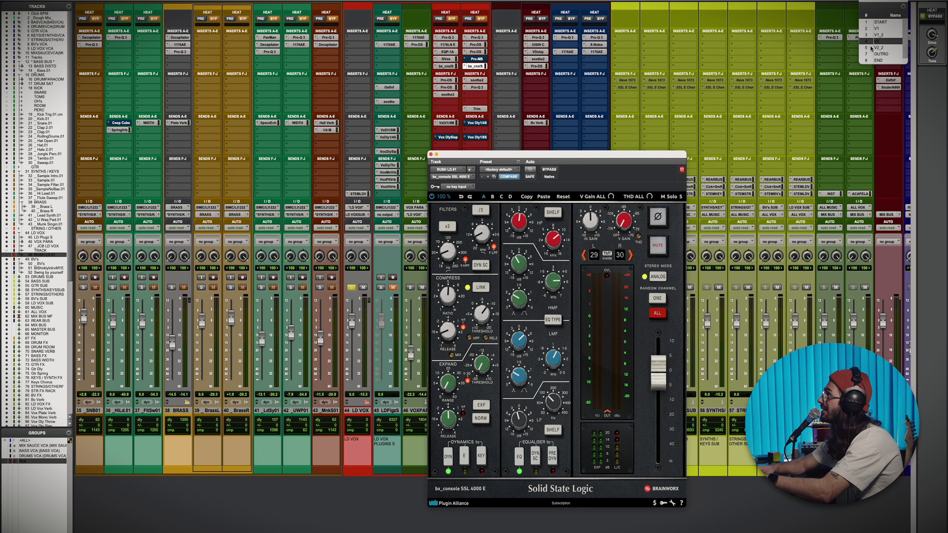
drag(587, 151, 827, 123)
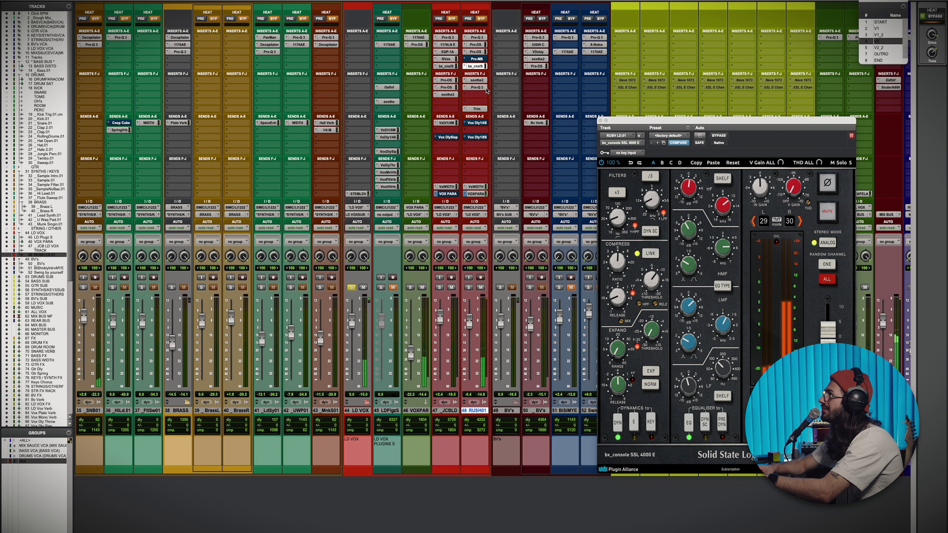
Examine the soothe2 settings and the second Pro-Q 3 curve on the RUSH LD.01 track
click(479, 81)
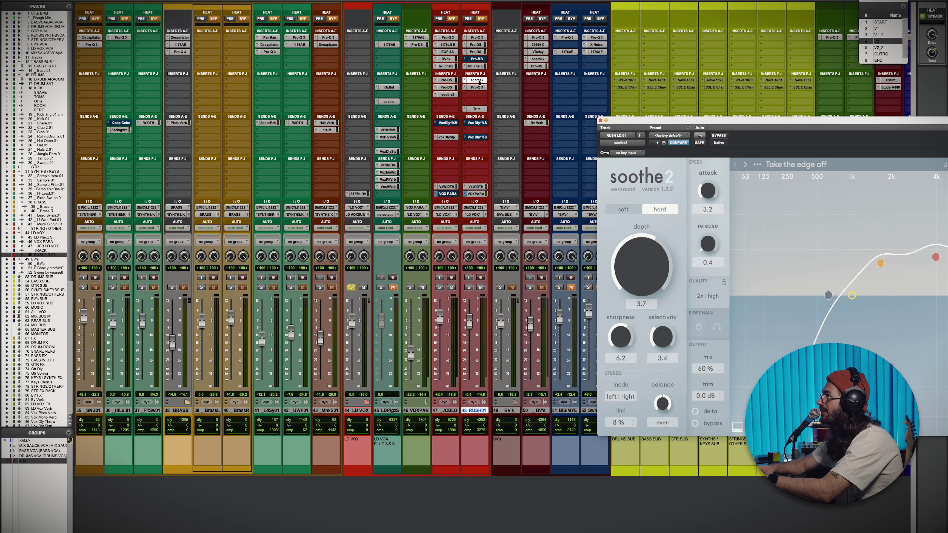
drag(637, 122, 520, 91)
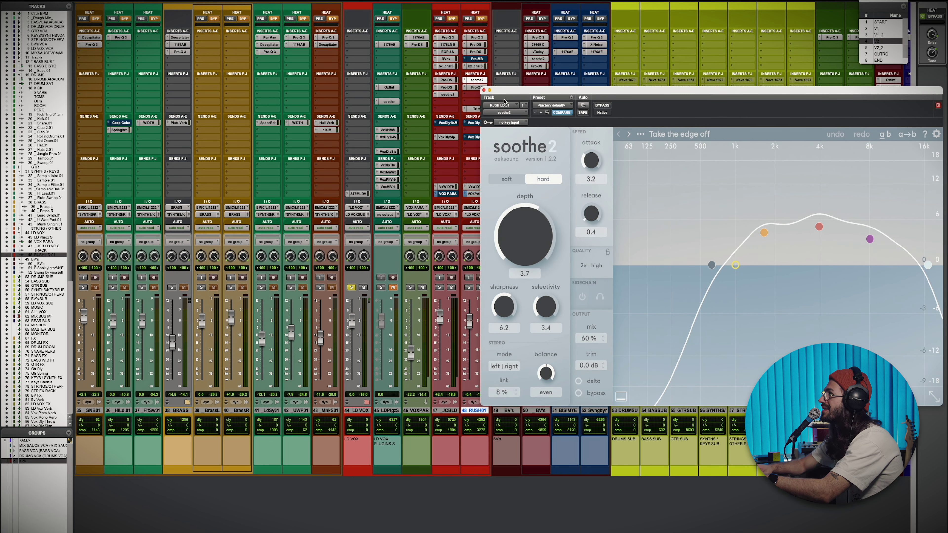
click(475, 87)
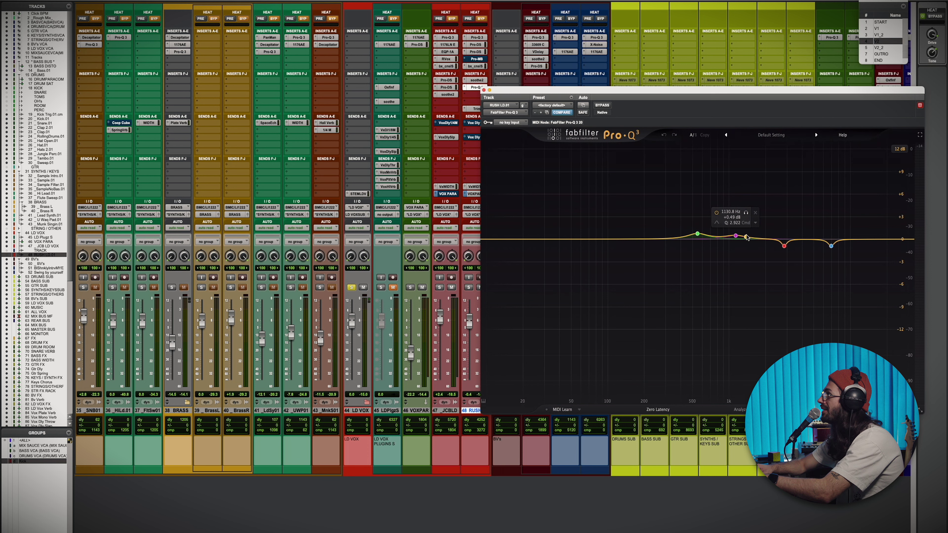
click(483, 90)
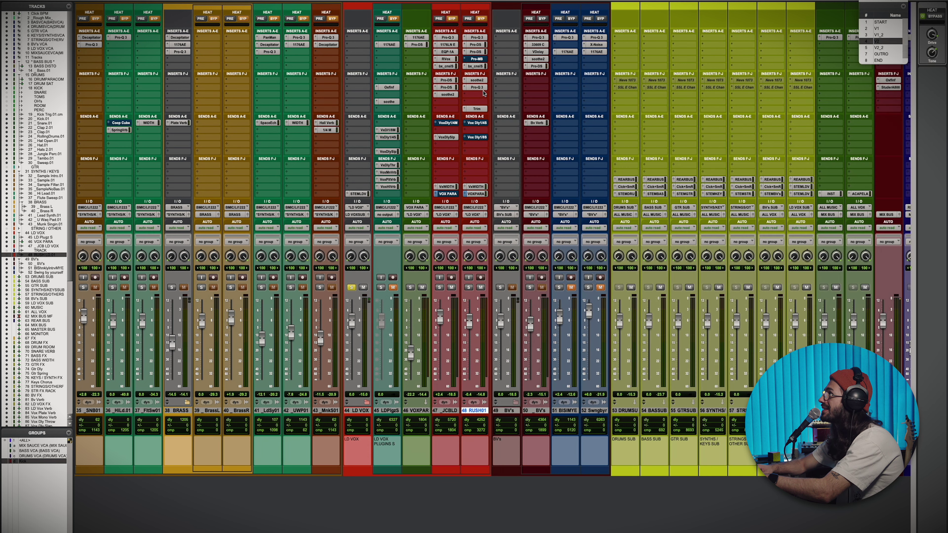
Check the bypassed Pro-MB on the RUSH LD.01 track and remove it from the insert chain
click(472, 60)
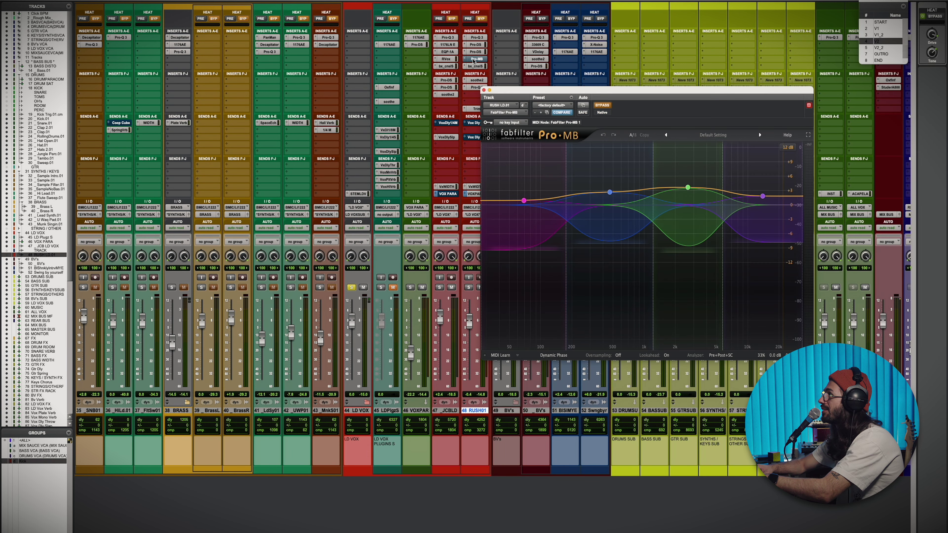
click(483, 90)
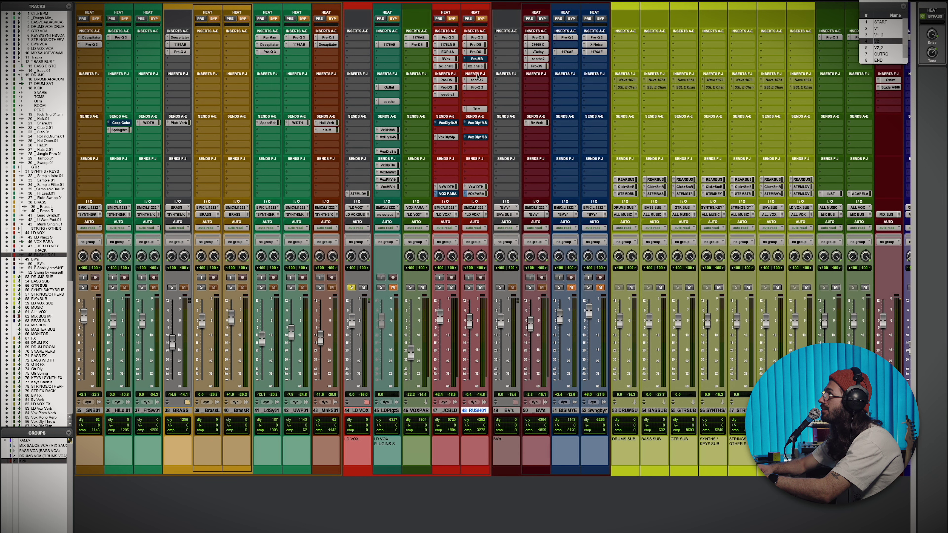
click(466, 61)
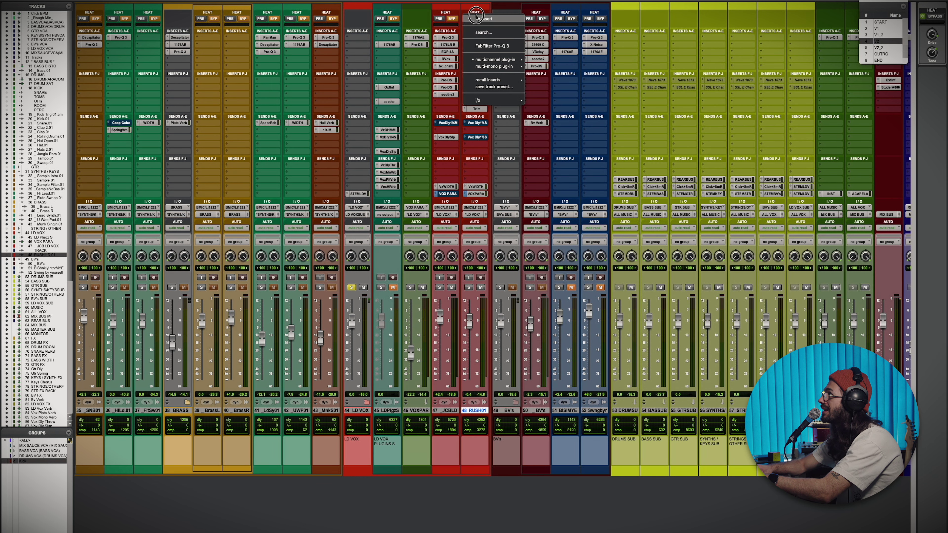
click(479, 17)
Check the RUSH LD.01 track's Trim plug-in and compare its whole insert chain bypassed and active during playback
click(477, 108)
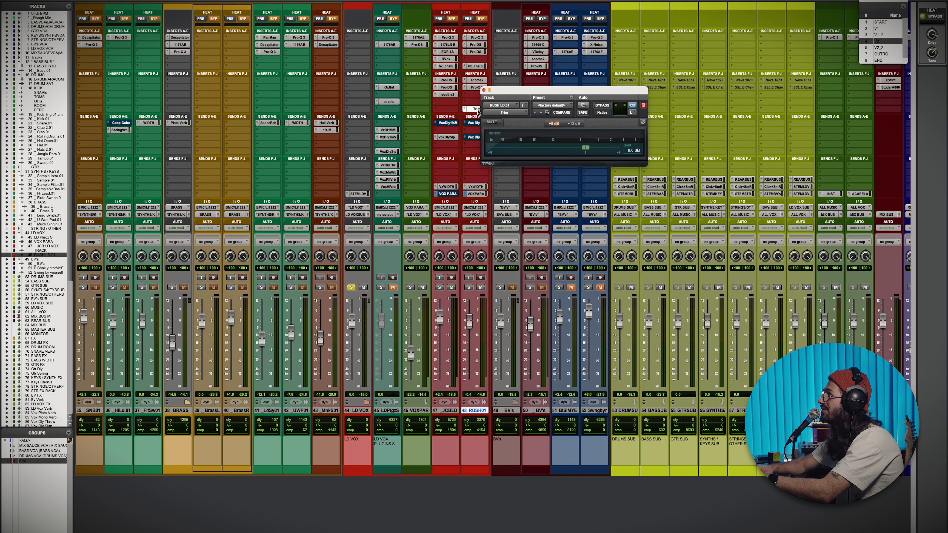
click(477, 109)
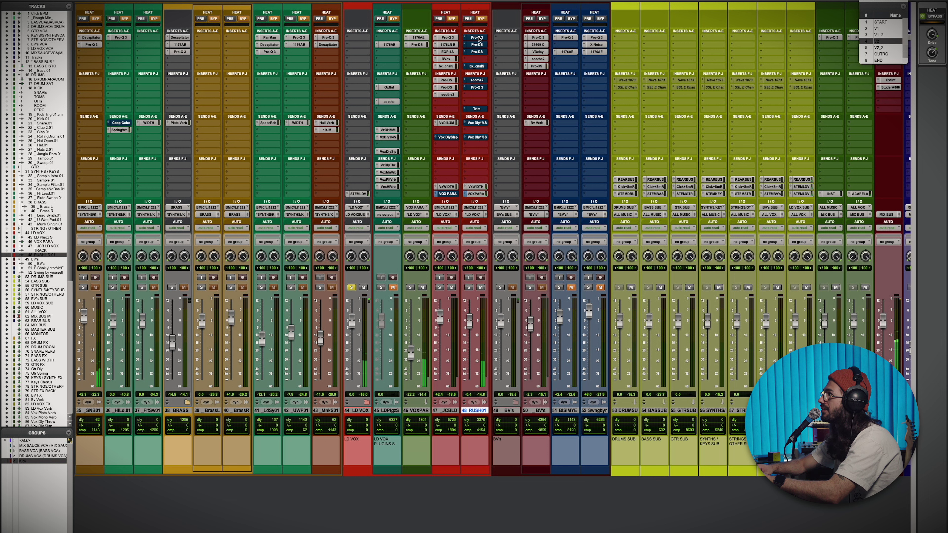
shift+super+click(479, 40)
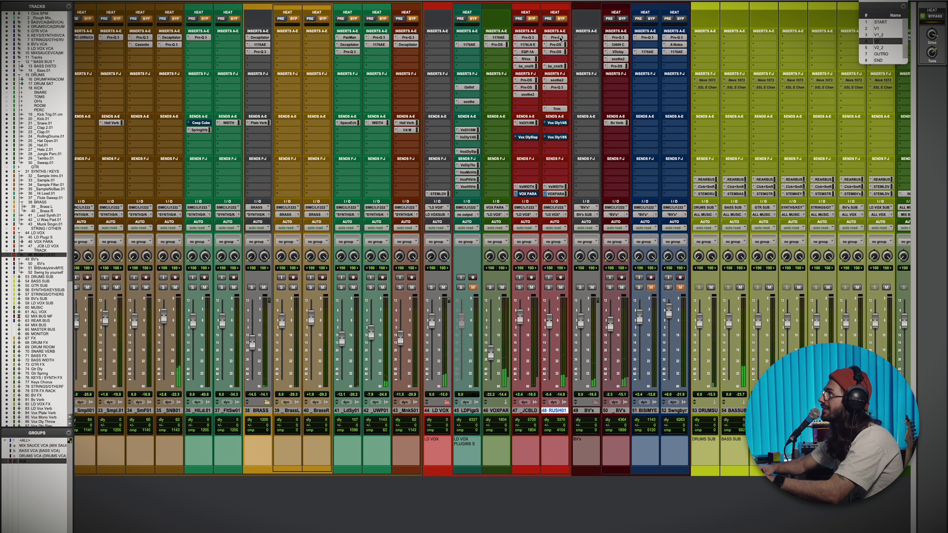
shift+super+click(560, 38)
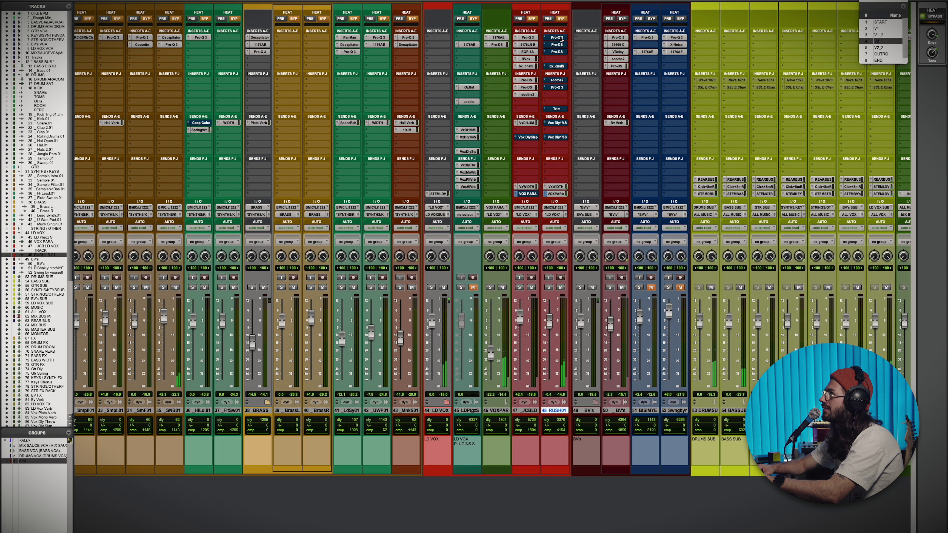
shift+super+click(559, 39)
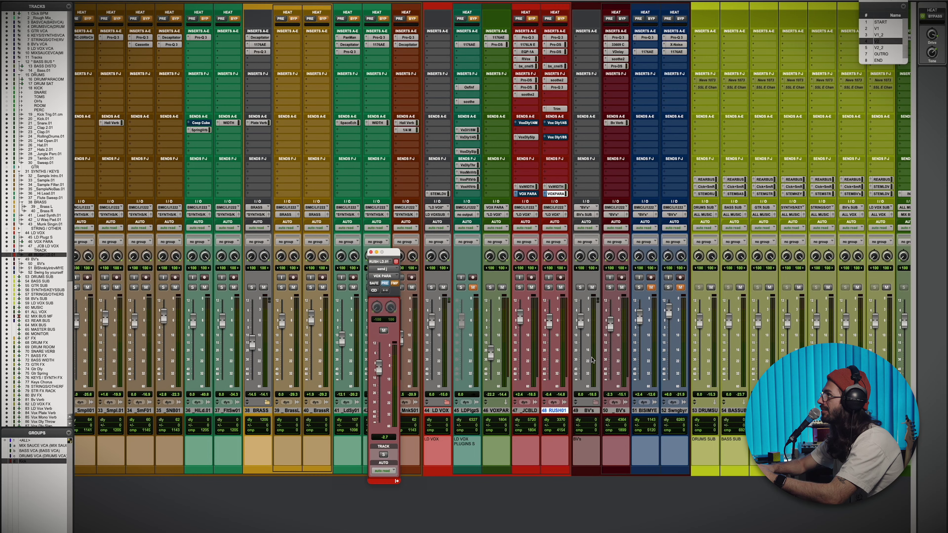
Select and solo the VOX PARA track and examine its 1176AE compressor
click(496, 411)
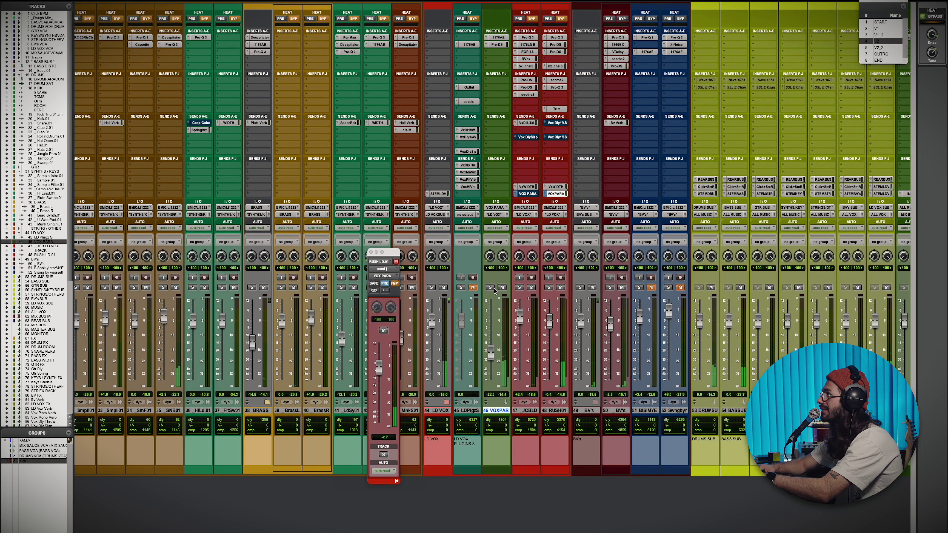
click(490, 288)
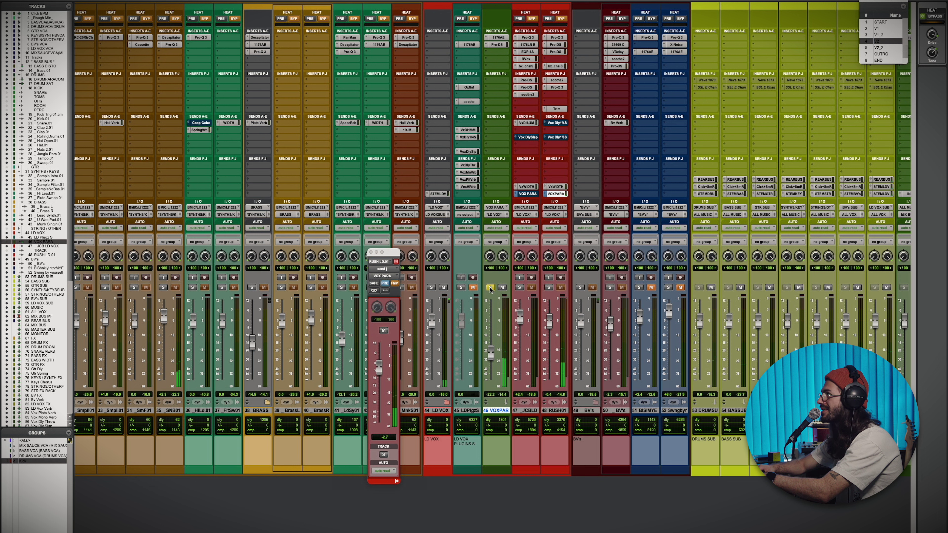
click(496, 38)
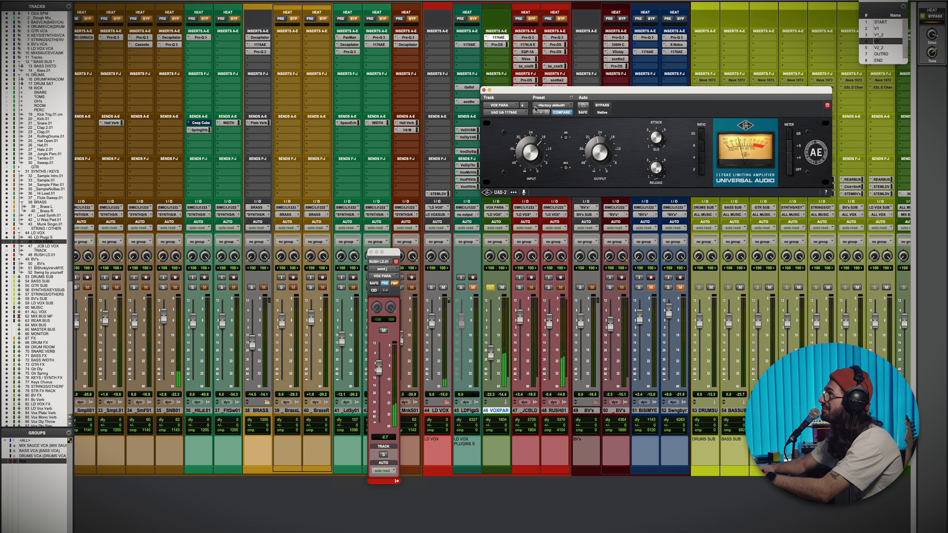
Examine the Pro-DS de-esser on the VOX PARA track, close it and clear the track's solo
click(497, 44)
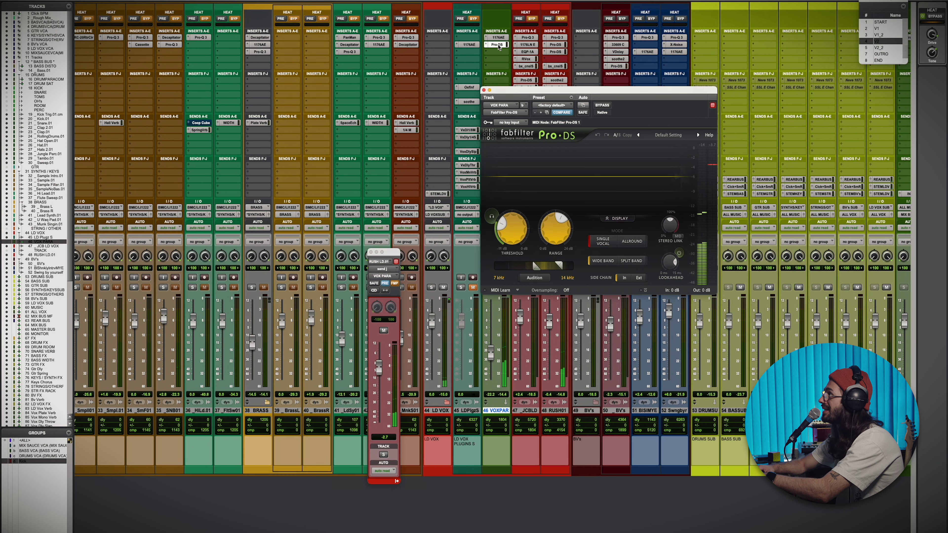
click(497, 45)
click(490, 287)
click(431, 287)
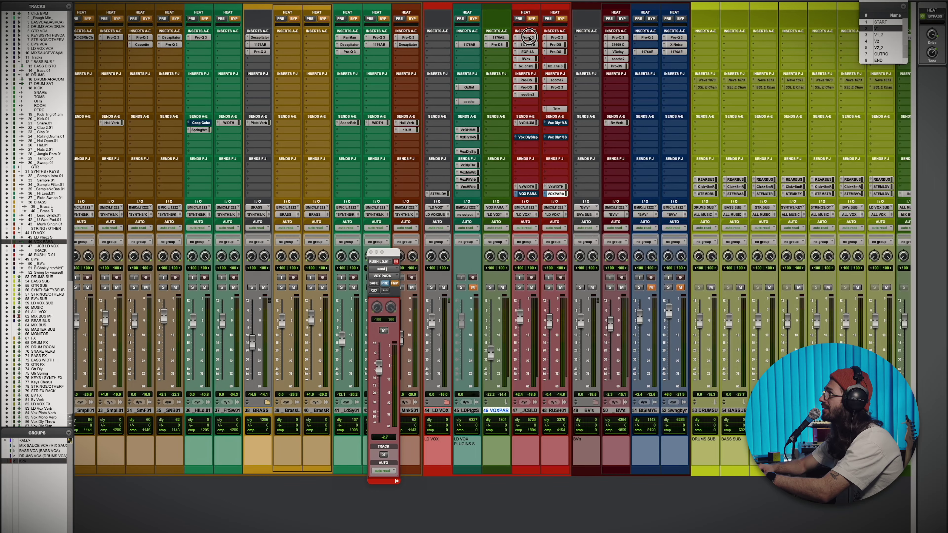
Examine the Pro-Q 3 curve and the 1176LN compressor on the JCB LD VOX track, and solo that track
click(527, 37)
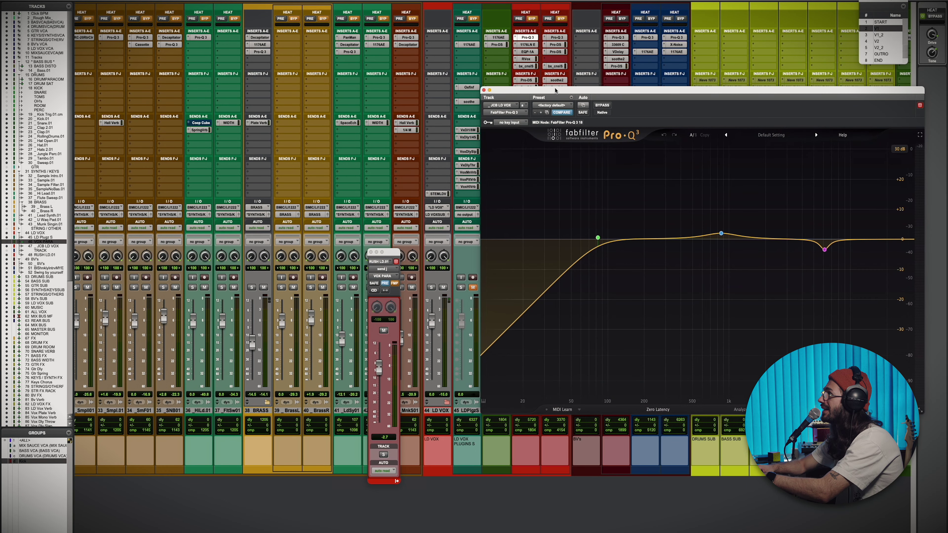
drag(553, 90, 422, 111)
double_click(573, 256)
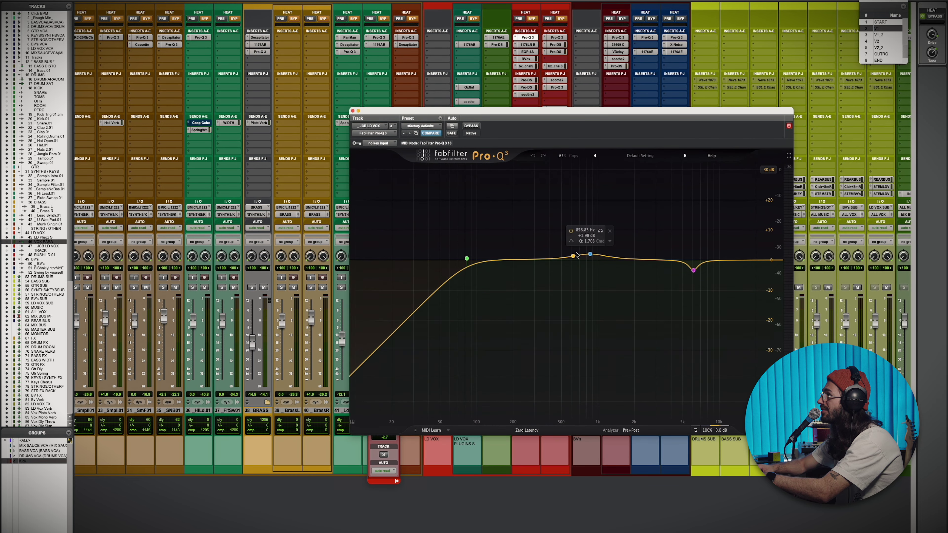
click(531, 45)
drag(529, 112, 333, 94)
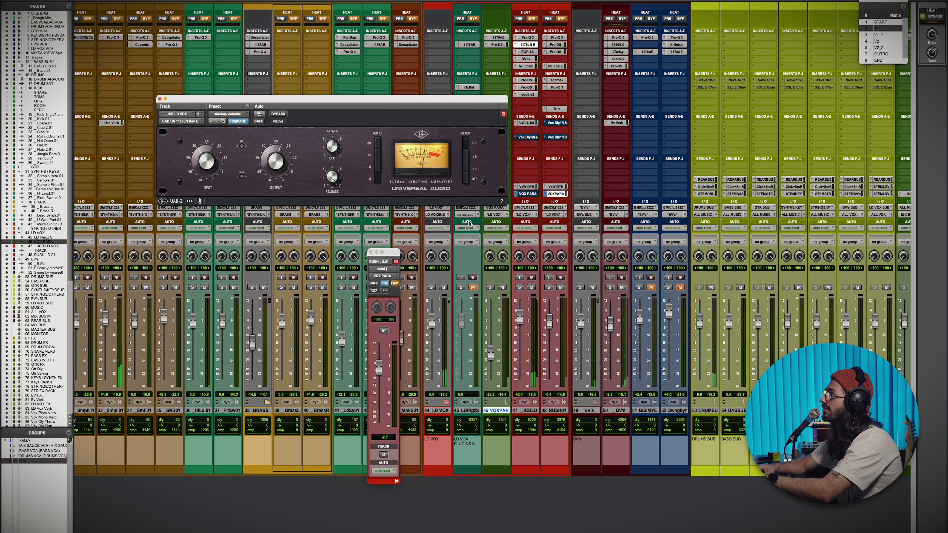
click(519, 287)
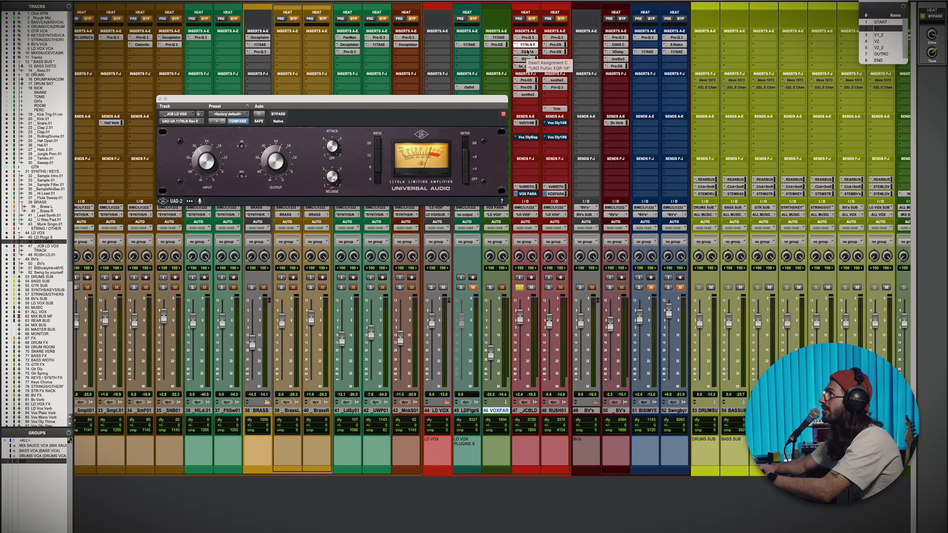
Examine the Pultec EQP-1A on the JCB LD VOX track and compare it bypassed and active during playback
click(527, 52)
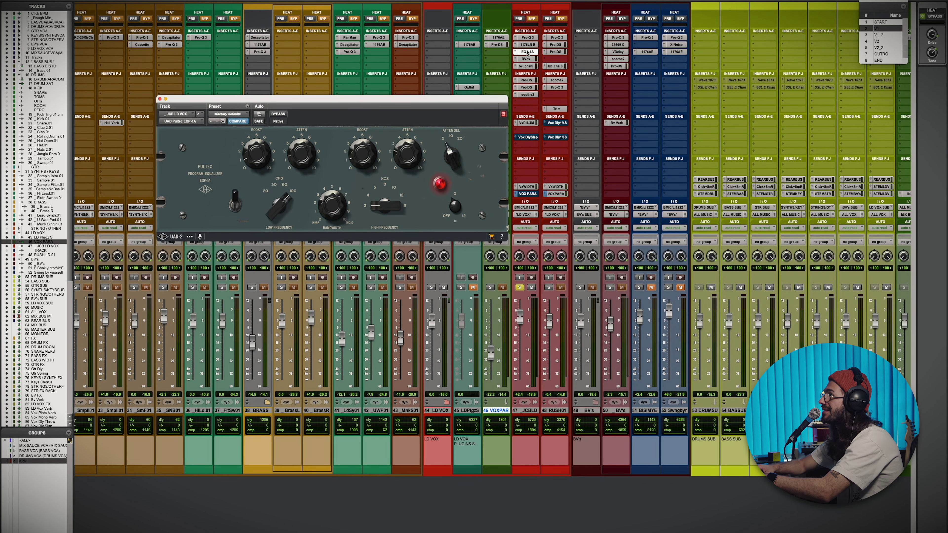
super+click(527, 52)
super+click(527, 52)
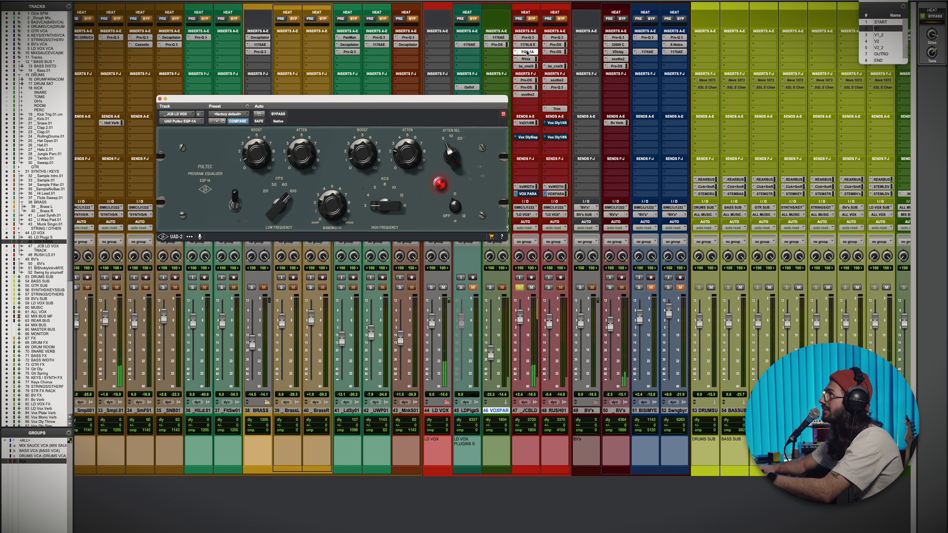
Examine the RVox and bx_console SSL 4000 E on the JCB LD VOX track and compare them bypassed and active during playback
click(526, 59)
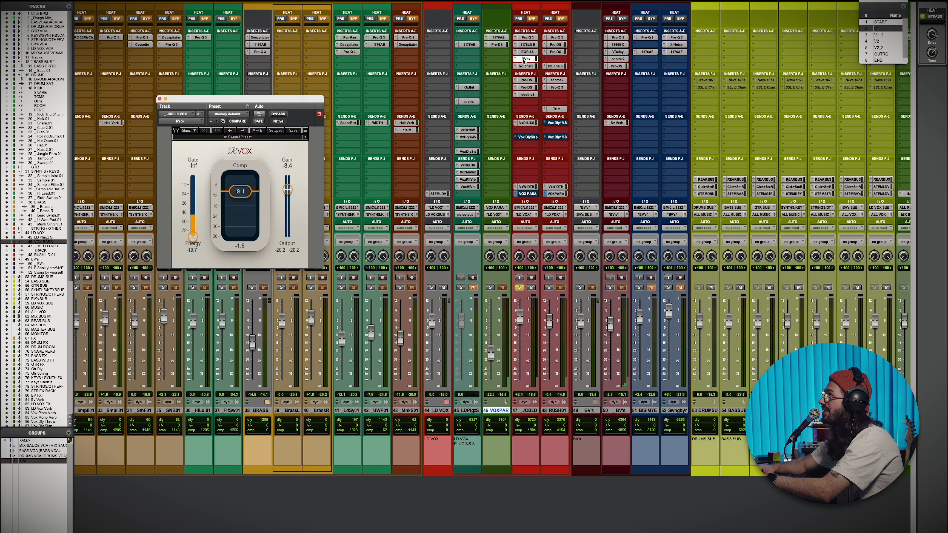
click(525, 66)
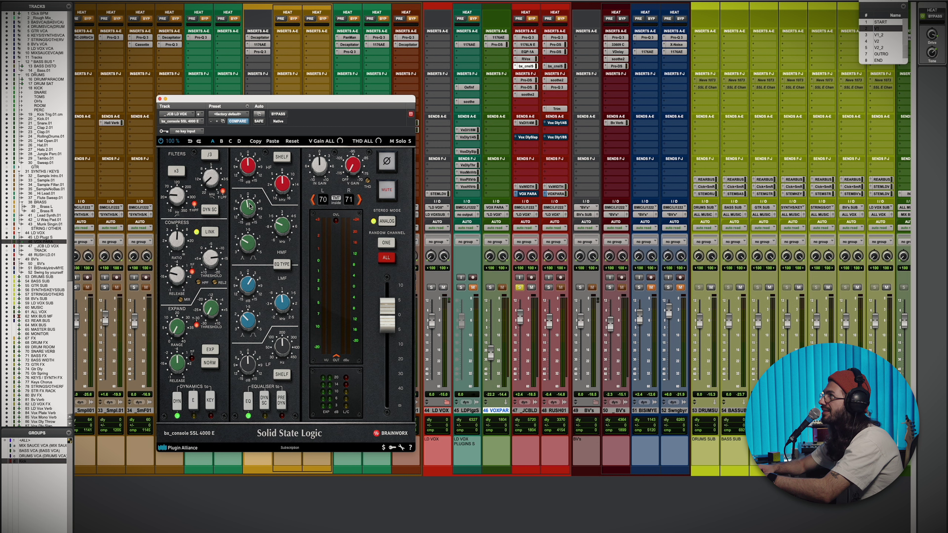
mouse_move(278, 228)
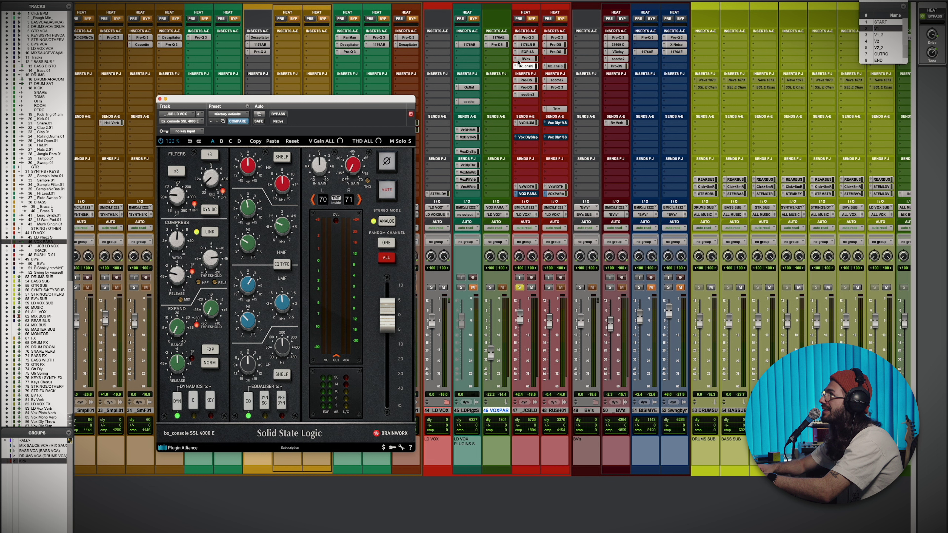
key(space)
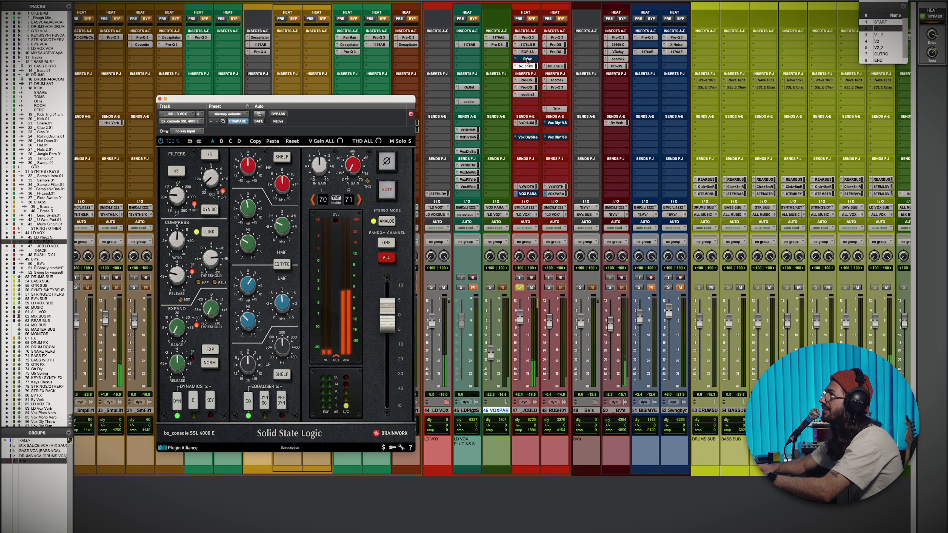
super+click(527, 66)
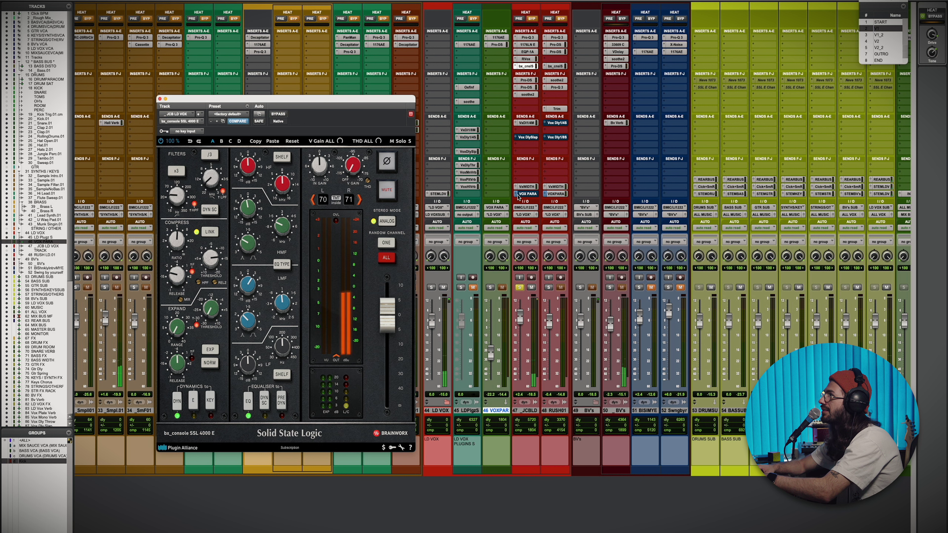
Examine the two Pro-DS de-essers and the soothe2 settings on the JCB LD VOX track, and close the plug-in window
click(525, 80)
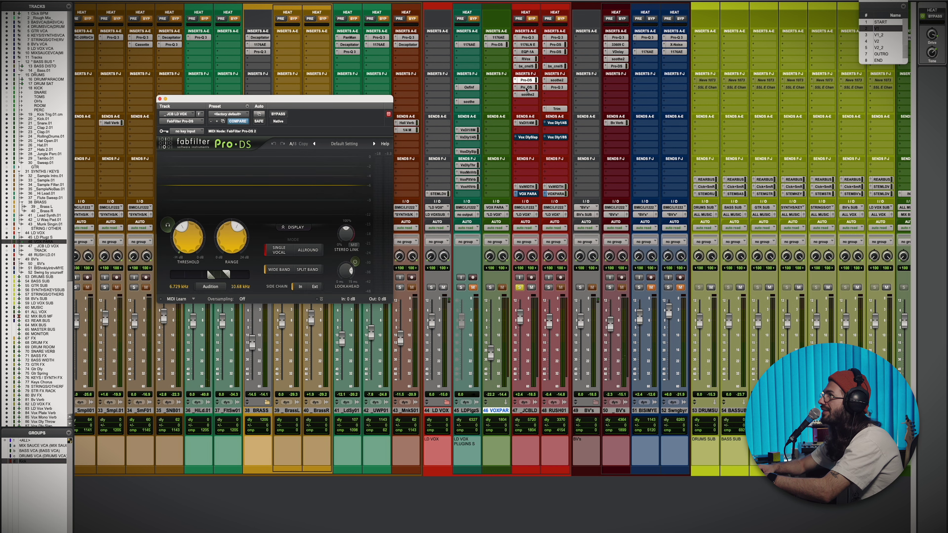
click(526, 87)
click(526, 80)
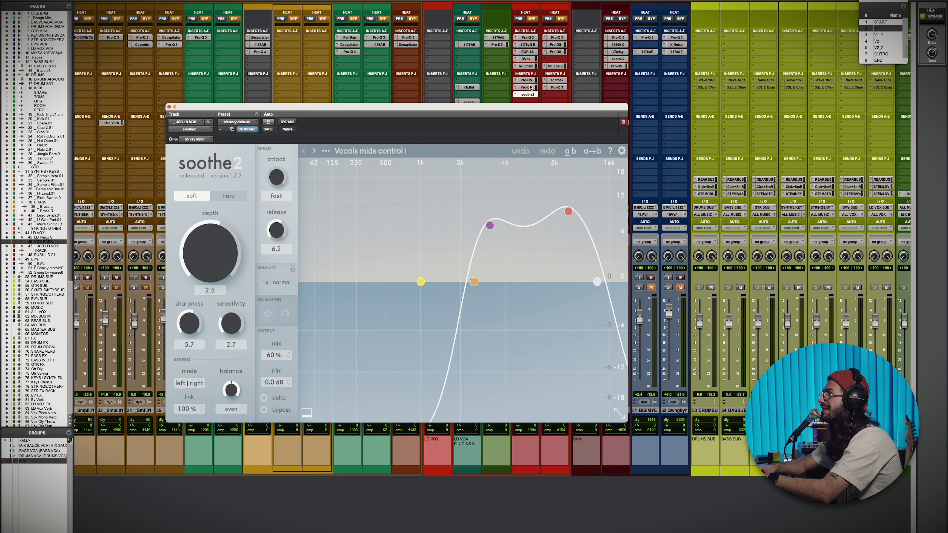
click(527, 95)
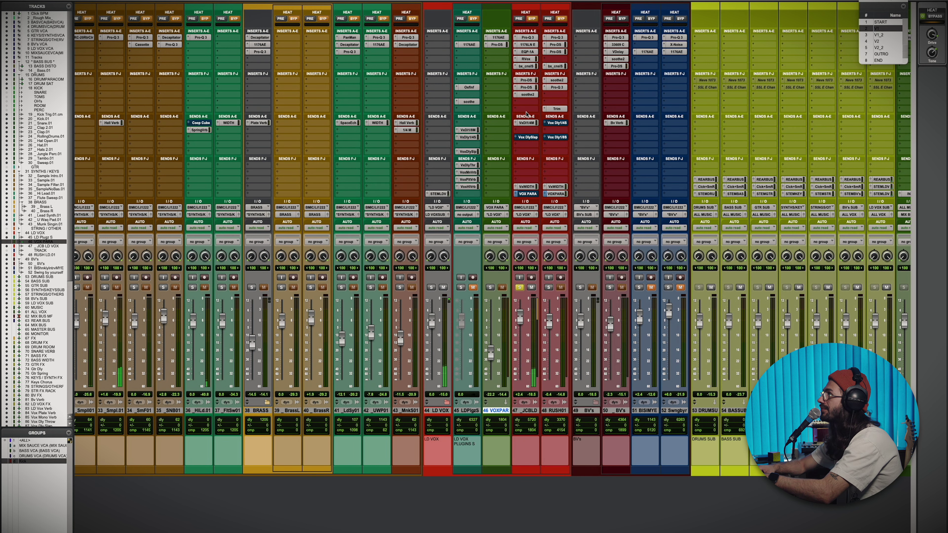
Compare the JCB LD VOX track's whole insert chain bypassed and active during playback, and clear its solo
shift+super+click(528, 38)
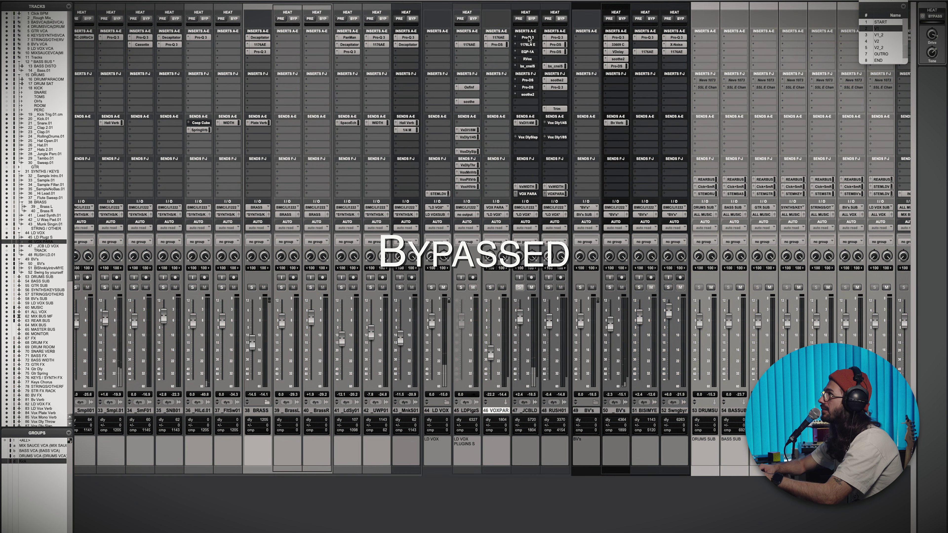
shift+super+click(528, 39)
click(519, 287)
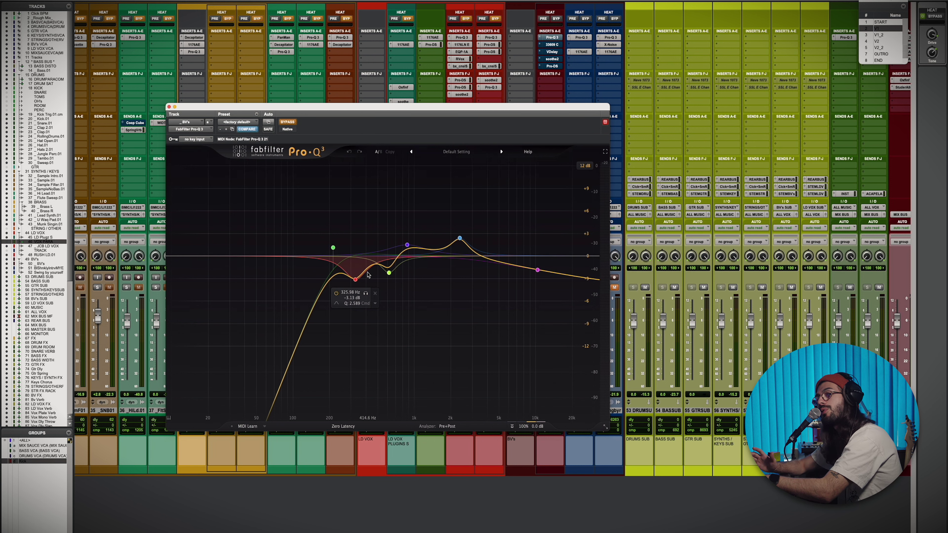
Examine the 33609 C compressor and ValhallaDelay on the BV's track, and check its Bv Verb send and reverb return
click(551, 44)
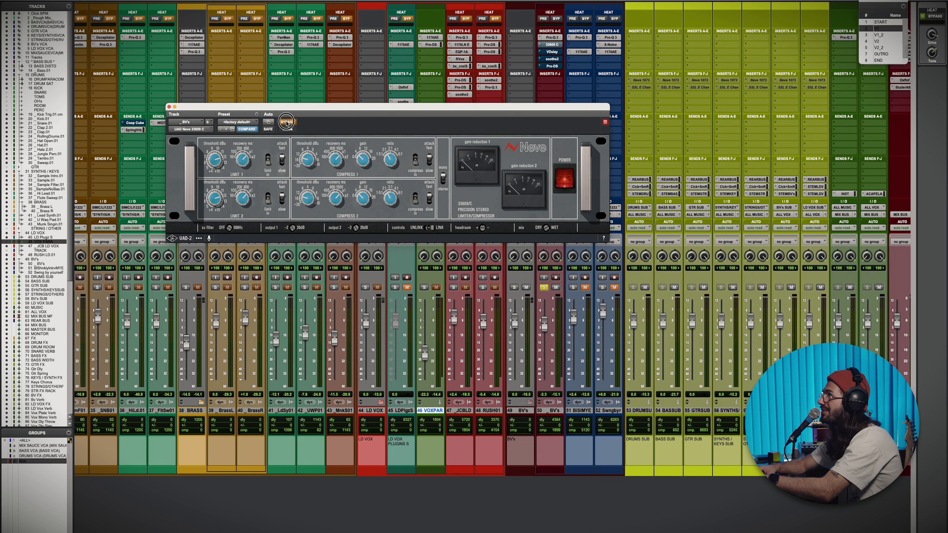
drag(291, 112, 337, 213)
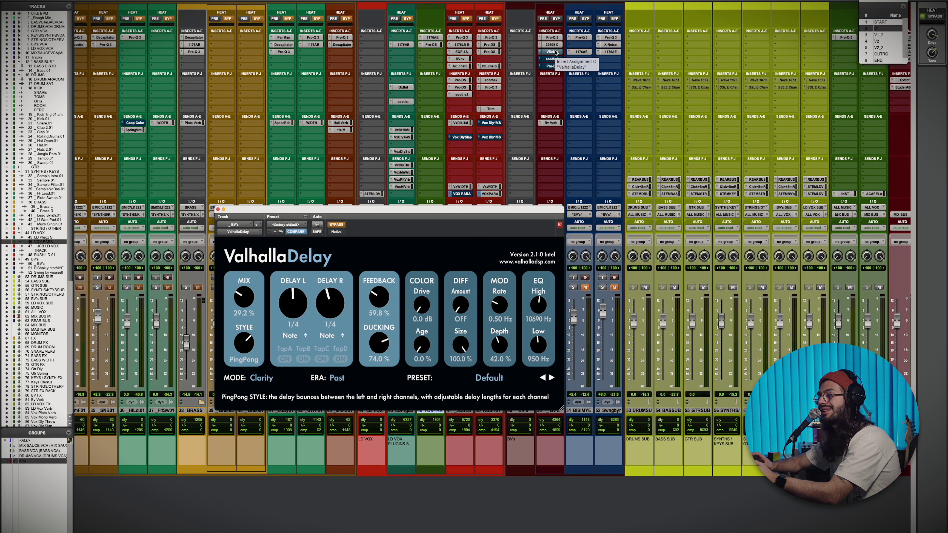
click(550, 123)
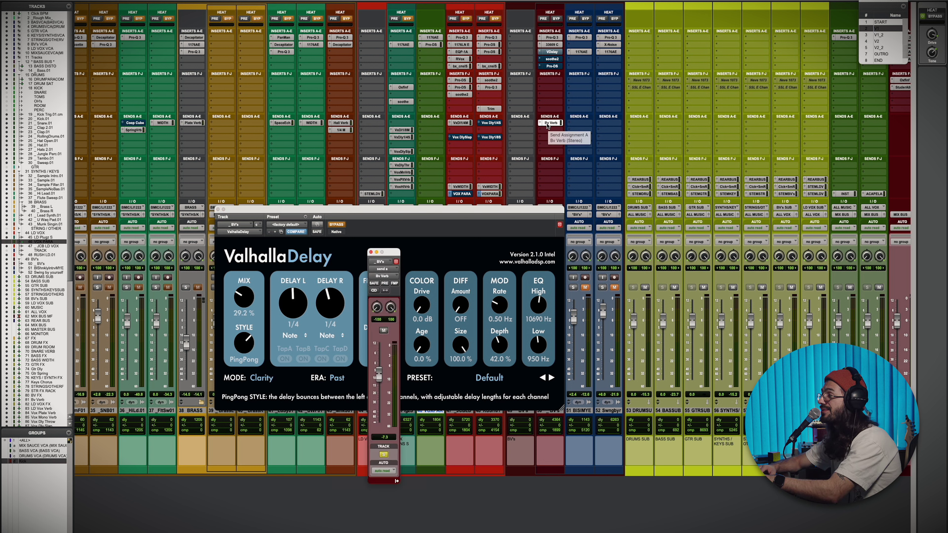
scroll(547, 126, right, 15)
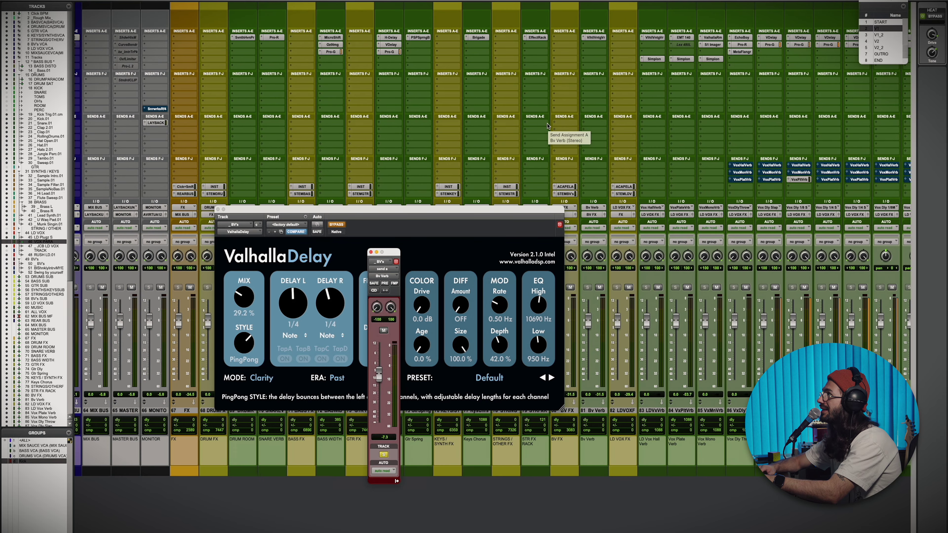
click(589, 37)
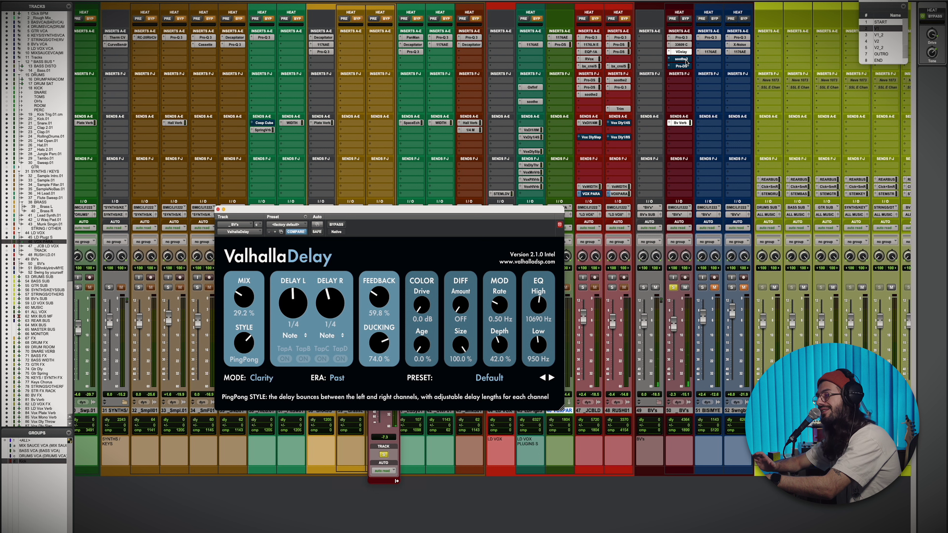
Examine the soothe2 and Pro-DS on the BV's track, clear its solo during playback and close the open windows
click(683, 59)
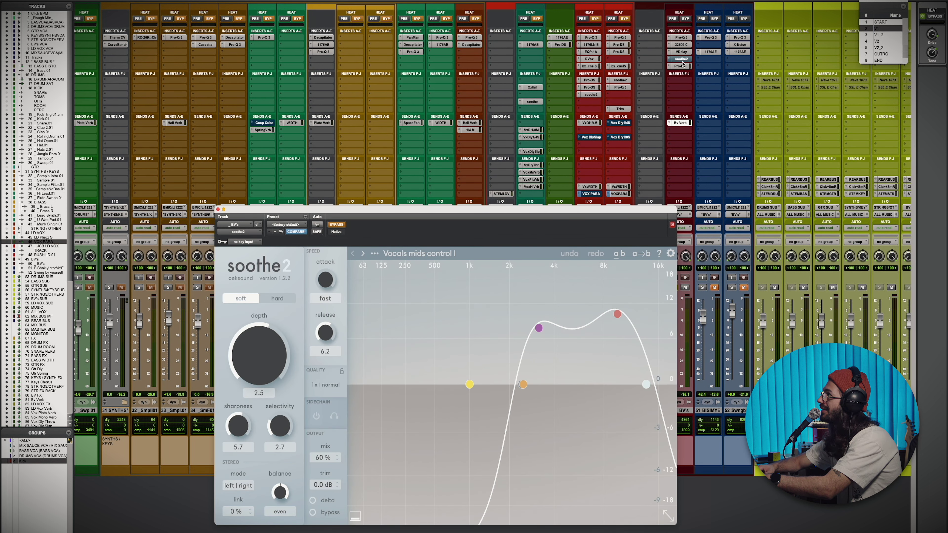
click(680, 66)
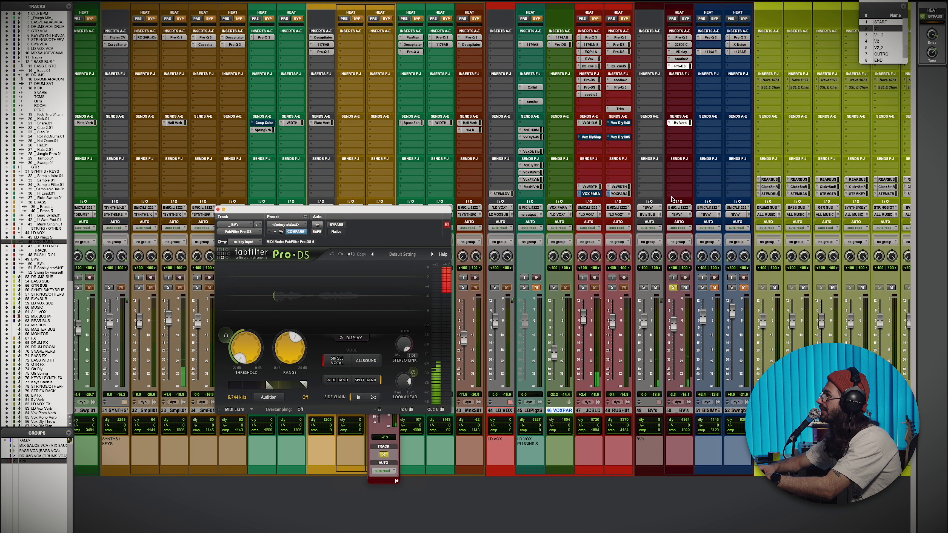
click(672, 288)
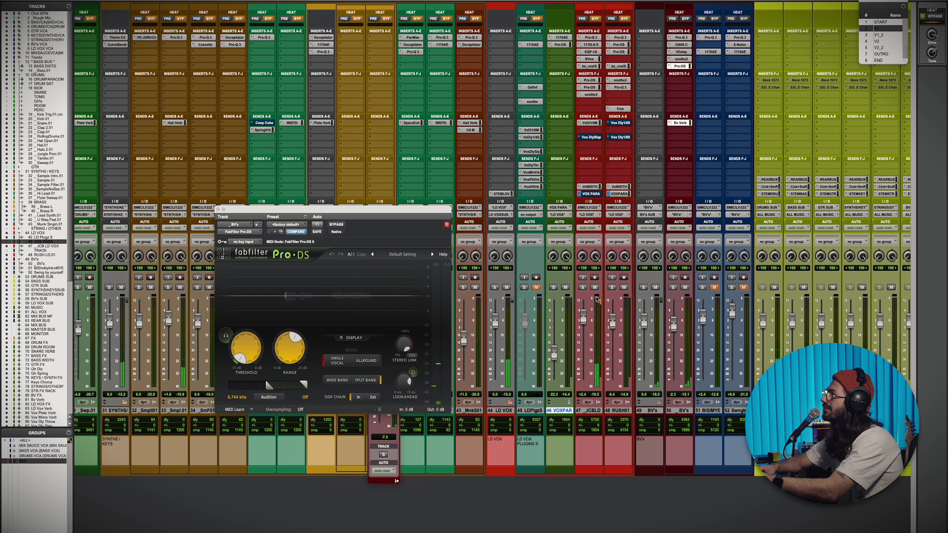
click(679, 124)
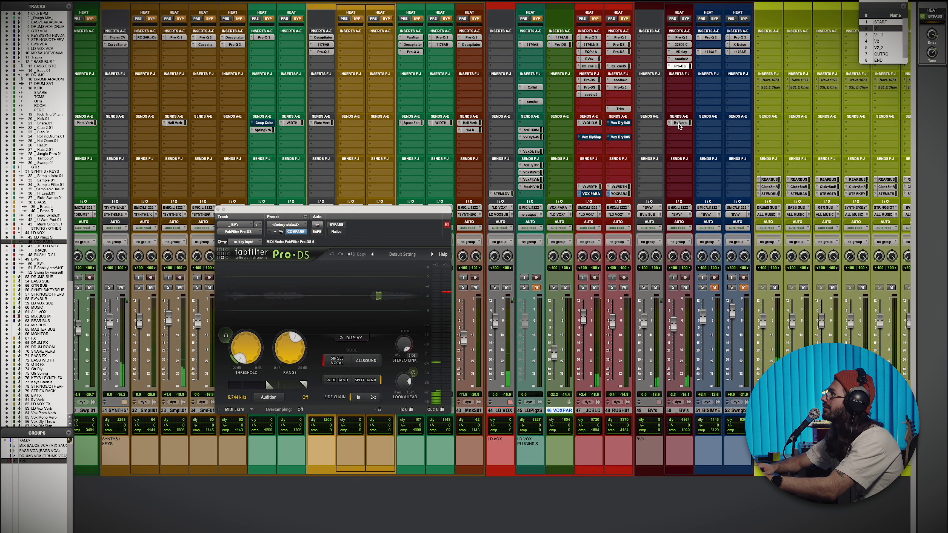
click(679, 66)
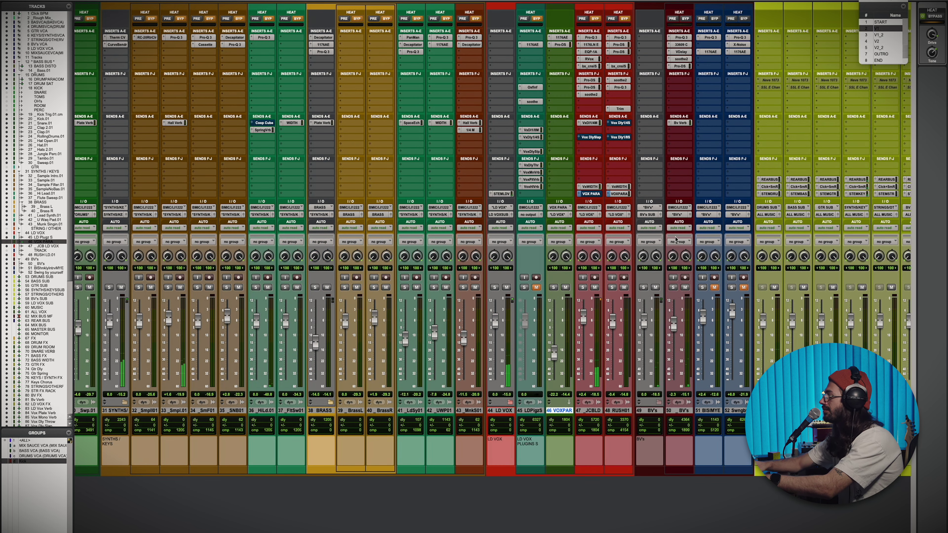
Show the Edit window and place the cursor before the JCB LD VOX track's Vox Dly Slap and Vox Dly 1/4 M mute automation
key(ctrl+equal)
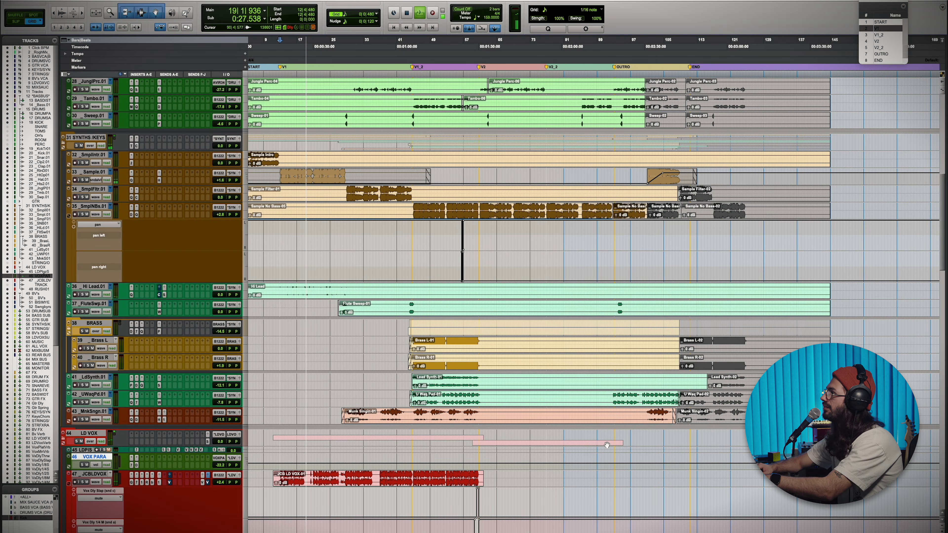
scroll(607, 444, down, 2)
scroll(606, 445, down, 2)
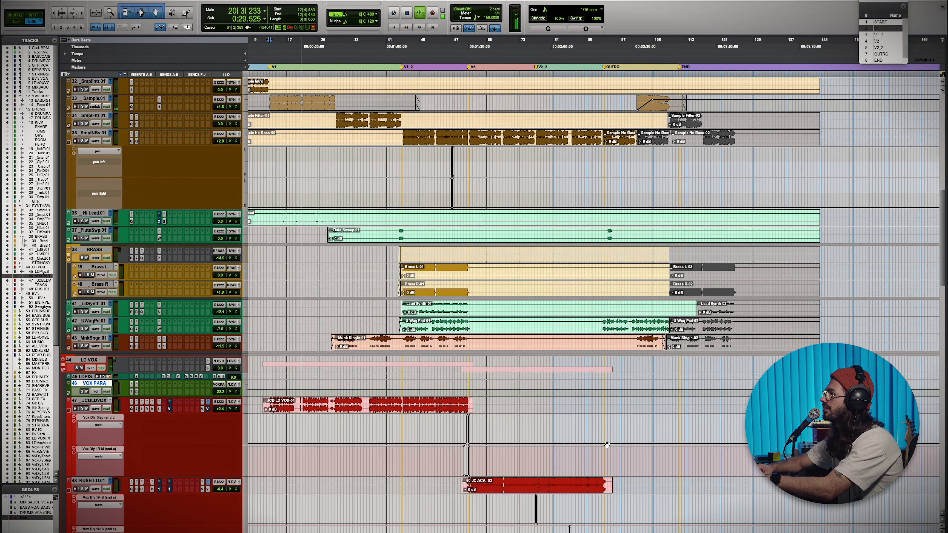
click(460, 458)
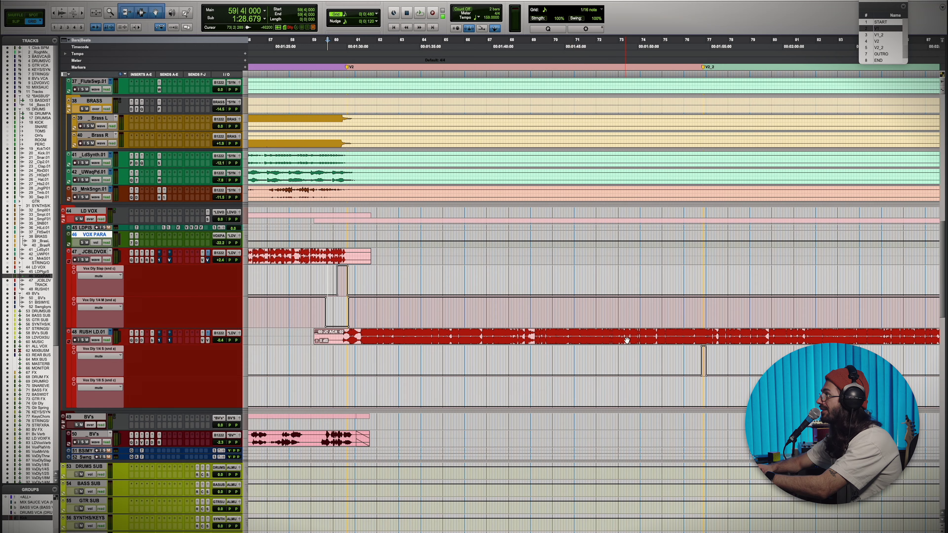
Solo the RUSH LD.01 track and audition its Vox Dly 1/4 S and Vox Dly 1/8 S mute automation around the V2_2 section
scroll(627, 339, right, 3)
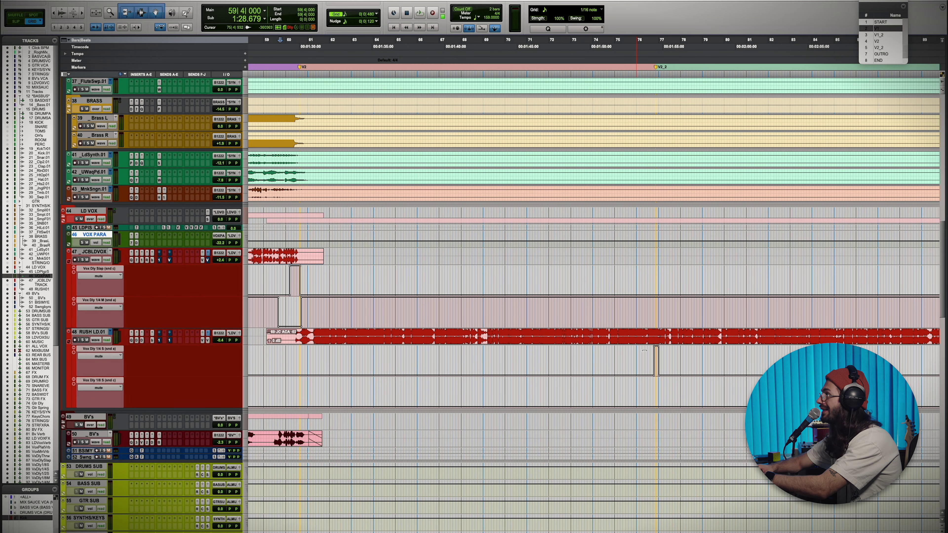
click(648, 356)
scroll(648, 357, right, 8)
scroll(648, 358, up, 1)
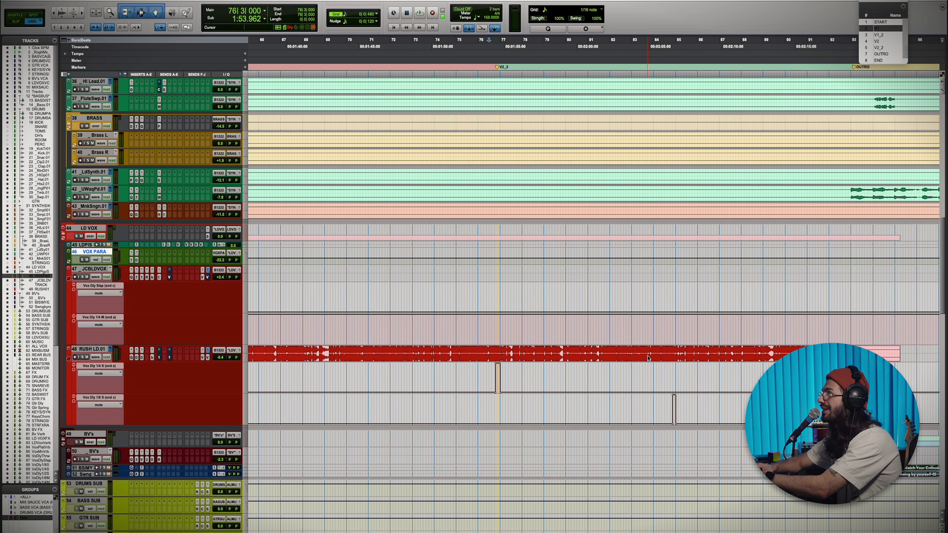
key(space)
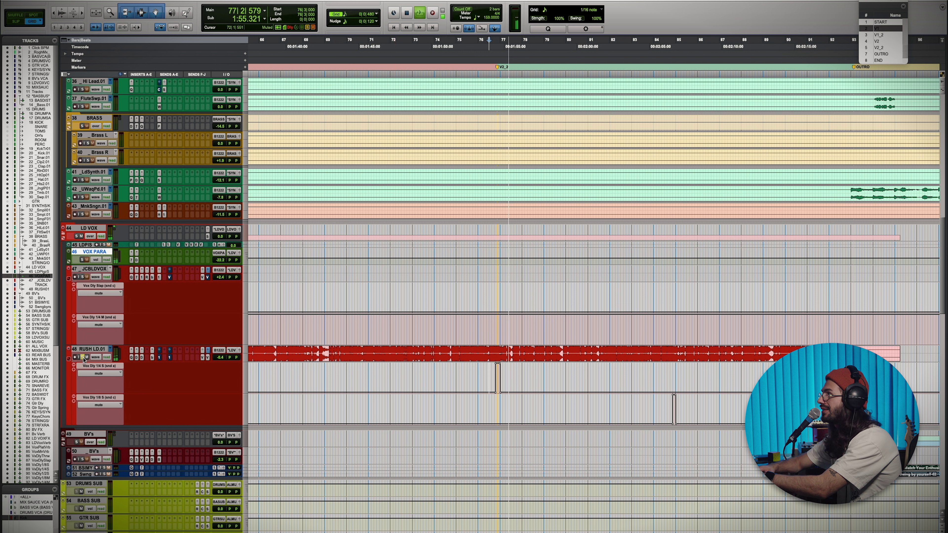
key(space)
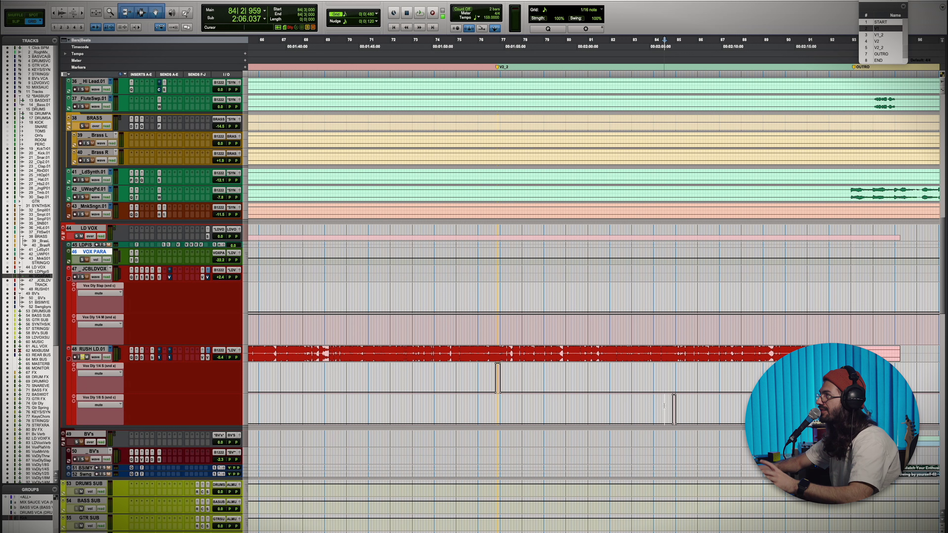
key(space)
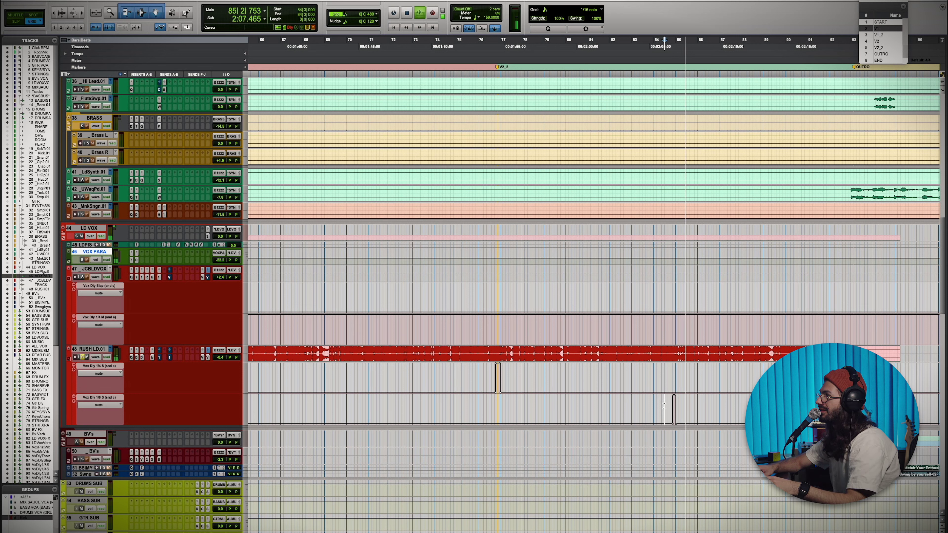
key(space)
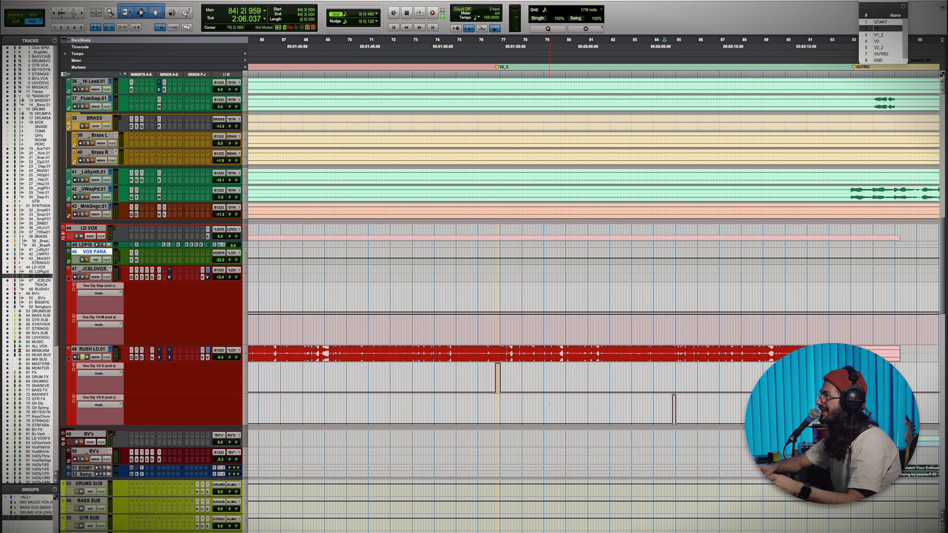